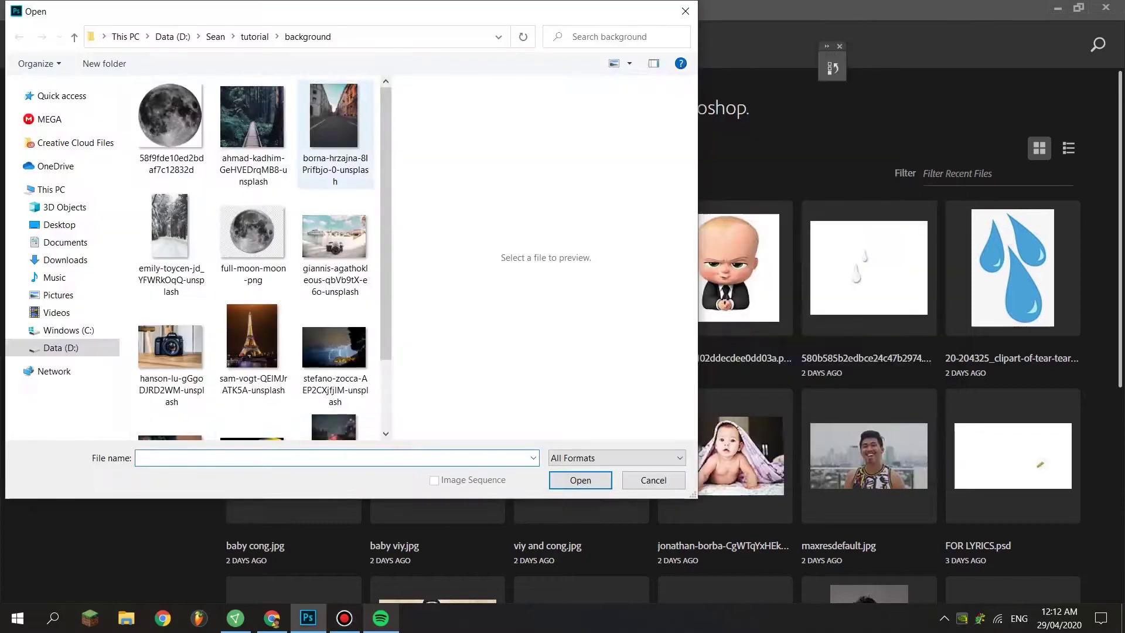
Open the cracked-asphalt pothole photo and the hooded-figure photo from the model folder as separate documents.
double_click(258, 193)
double_click(252, 170)
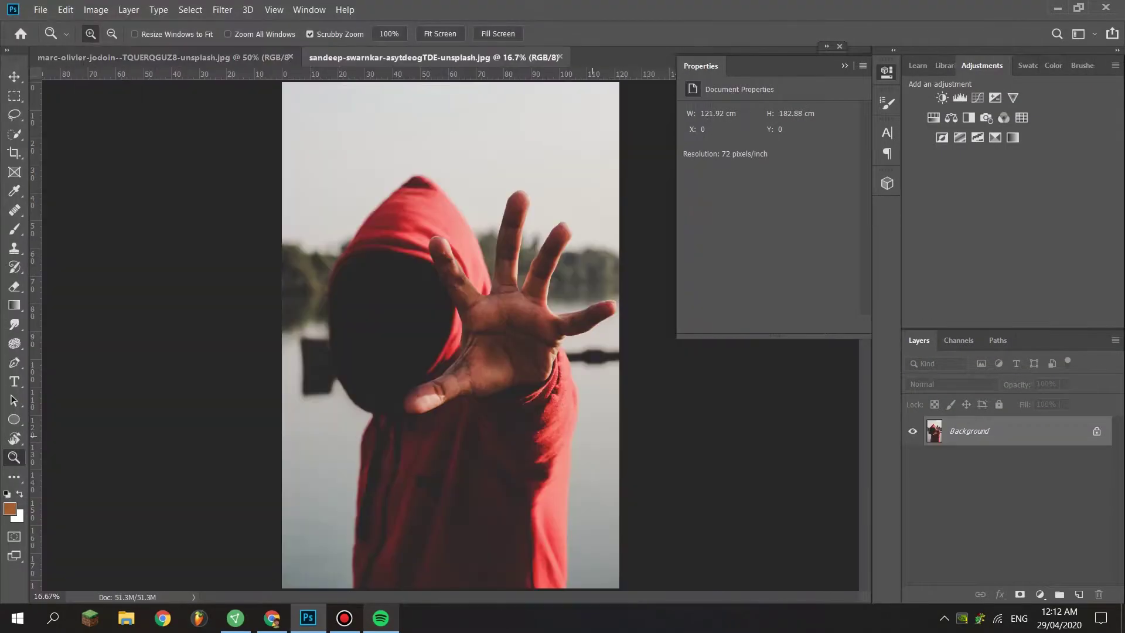
left_click(164, 57)
left_click(41, 9)
left_click(55, 38)
double_click(188, 327)
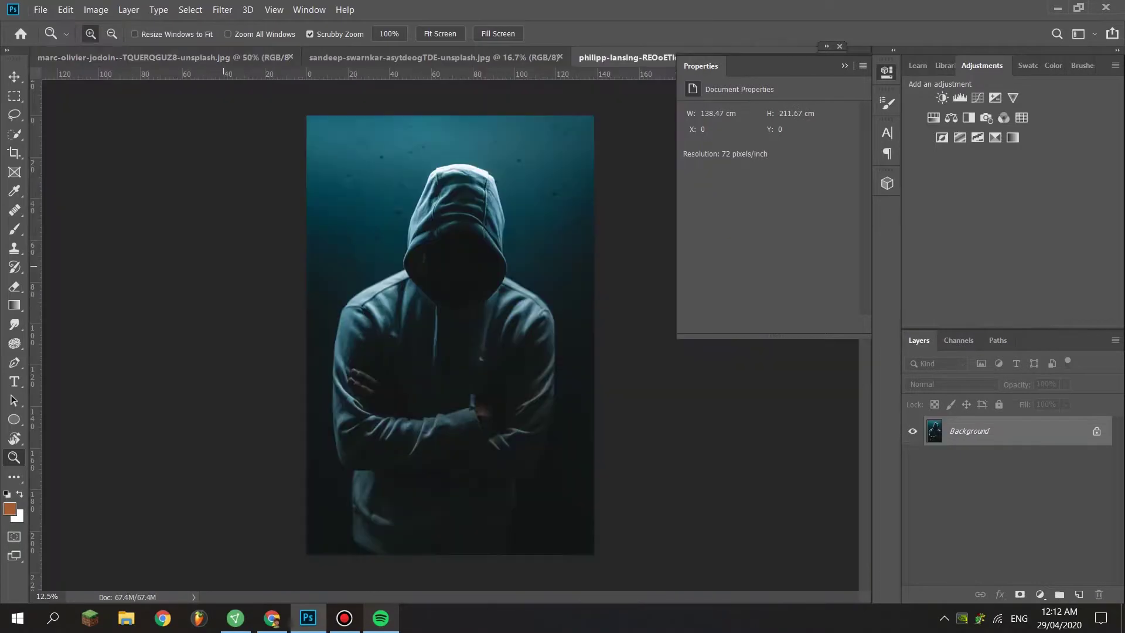
Quick-select the hooded figure, subtracting excess with Alt, and drag it into the asphalt document as Layer 1.
key("ctrl+plus")
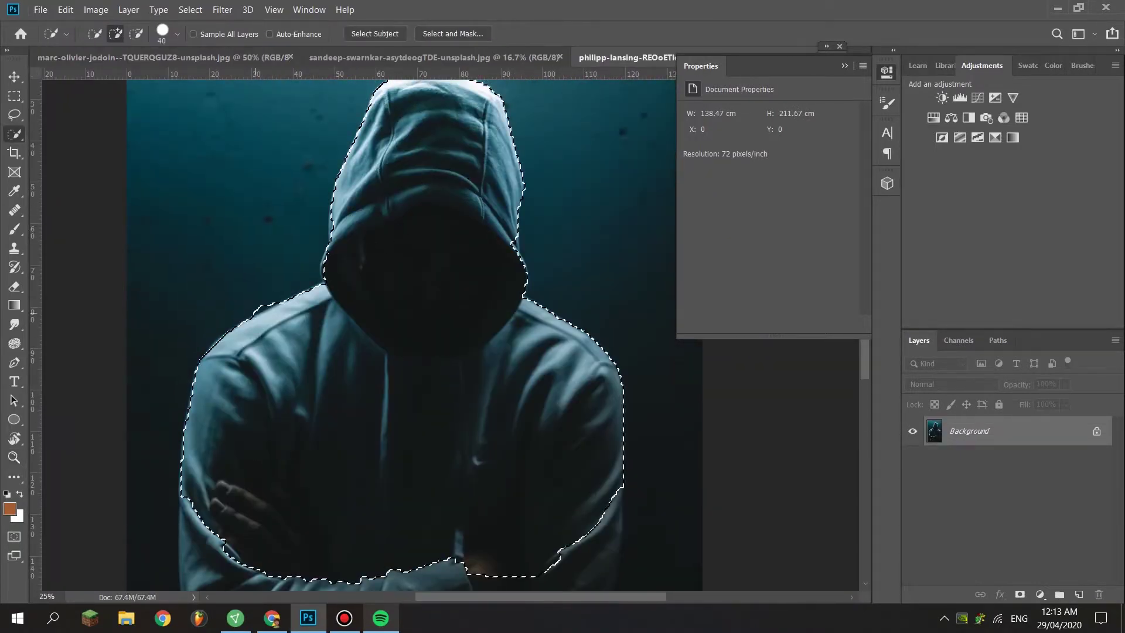
scroll(402, 334, "down", 3)
scroll(401, 334, "down", 2)
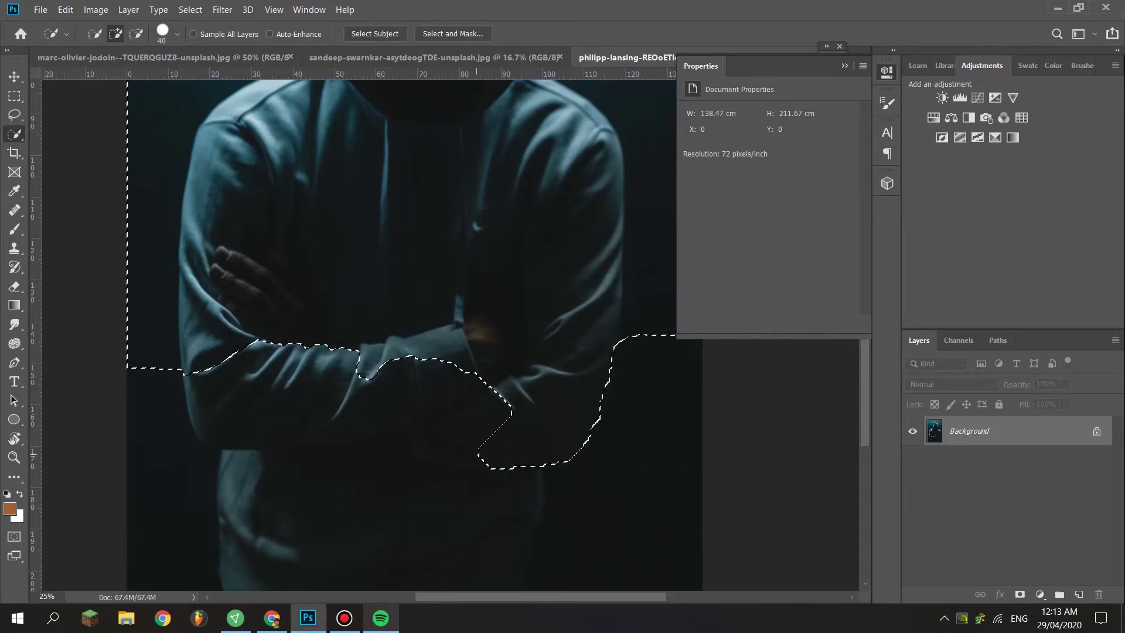
scroll(401, 334, "up", 2)
key("alt")
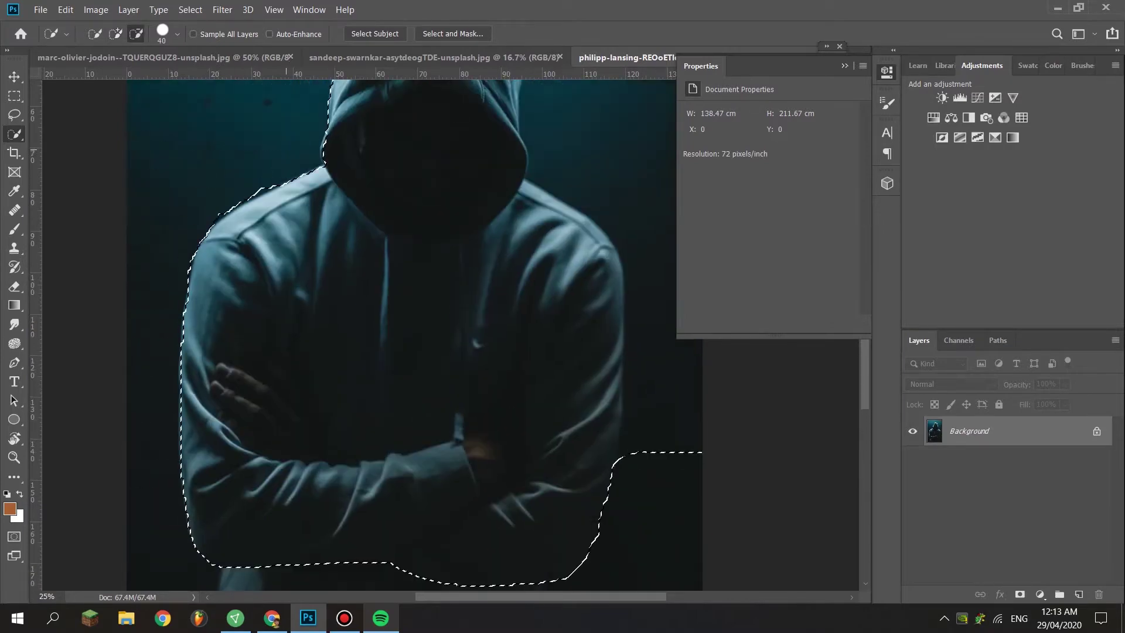
scroll(401, 334, "up", 3)
scroll(401, 334, "down", 1)
scroll(402, 334, "down", 1)
scroll(402, 334, "up", 2)
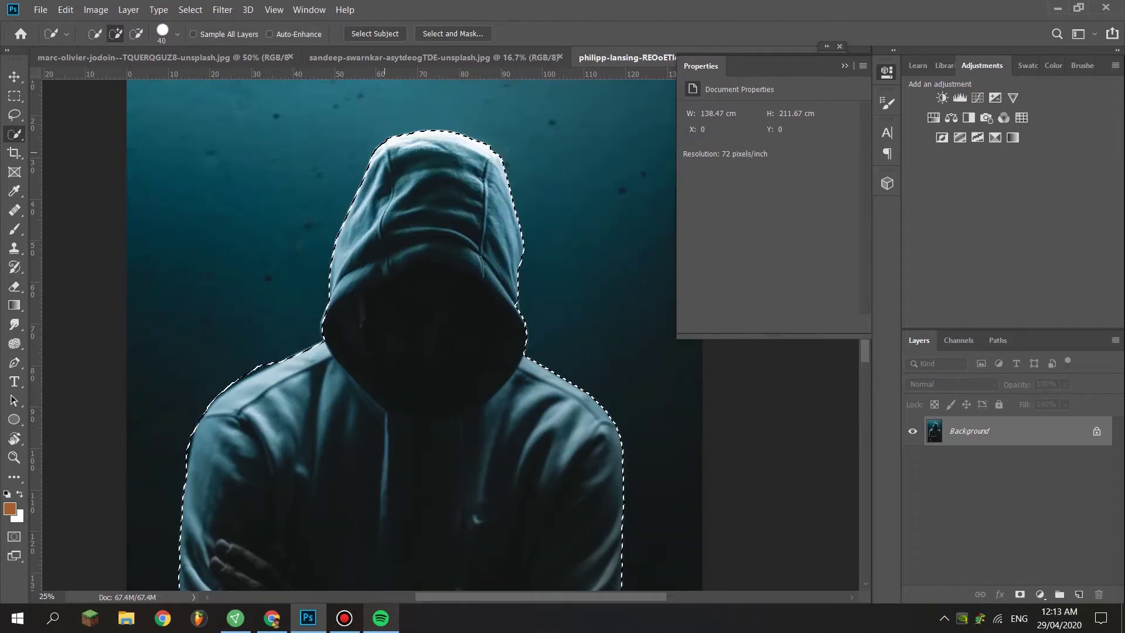
key("v")
left_click_drag(402, 447, 335, 549)
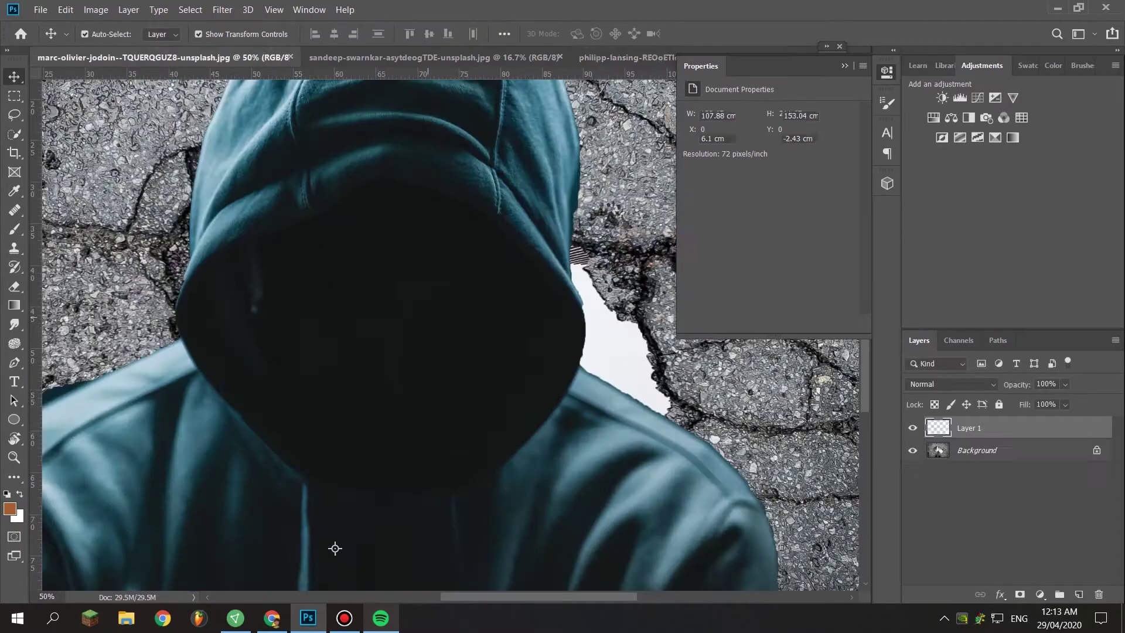
Scale the hooded figure to about half size and centre it over the puddle.
key("ctrl+t")
key("ctrl+0")
left_click_drag(134, 82, 399, 452)
left_click_drag(527, 563, 436, 430)
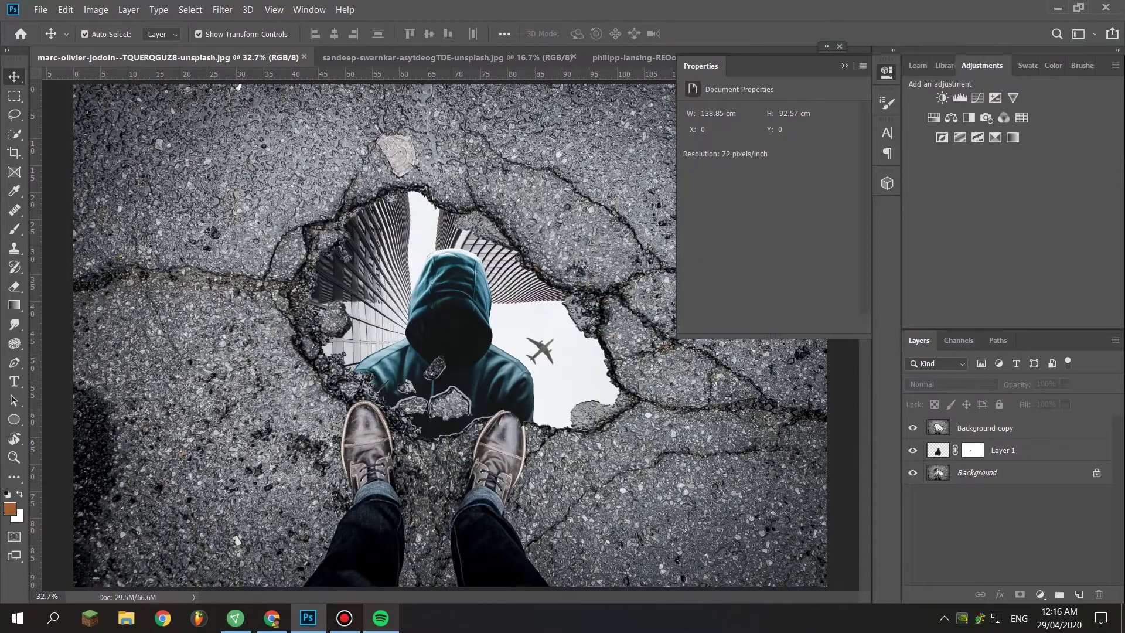
Duplicate the asphalt background and clear the inverted selection so the asphalt rim overlaps the figure's feet.
key("alt+[")
key("alt+[")
key("alt+]")
key("alt+]")
key("ctrl+[")
key("Delete")
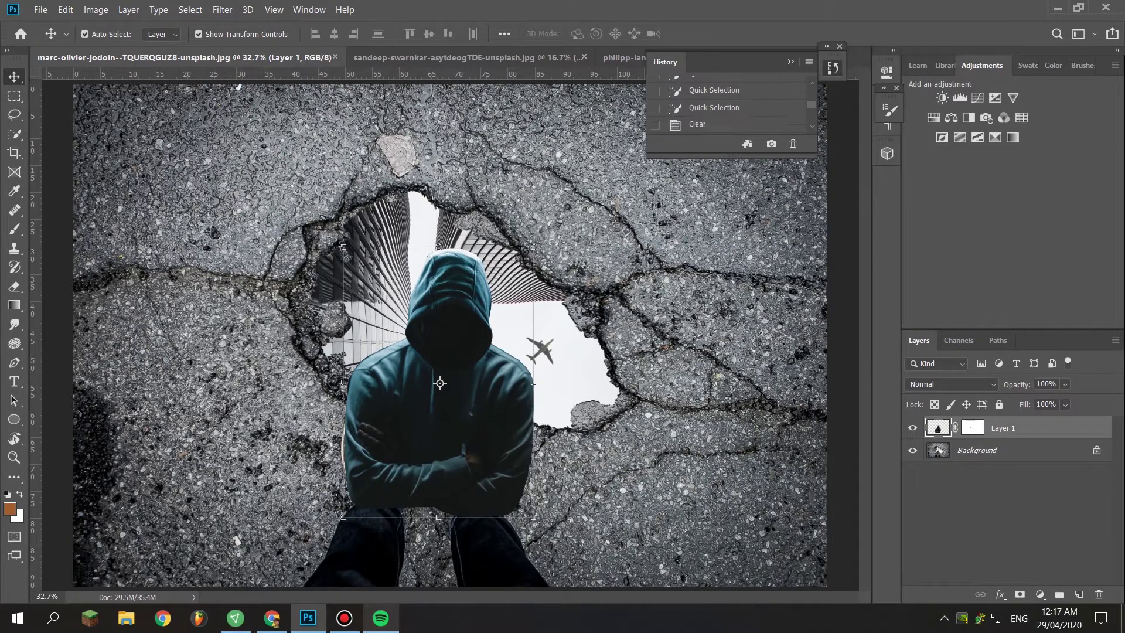
key("ctrl+z")
key("ctrl+shift+i")
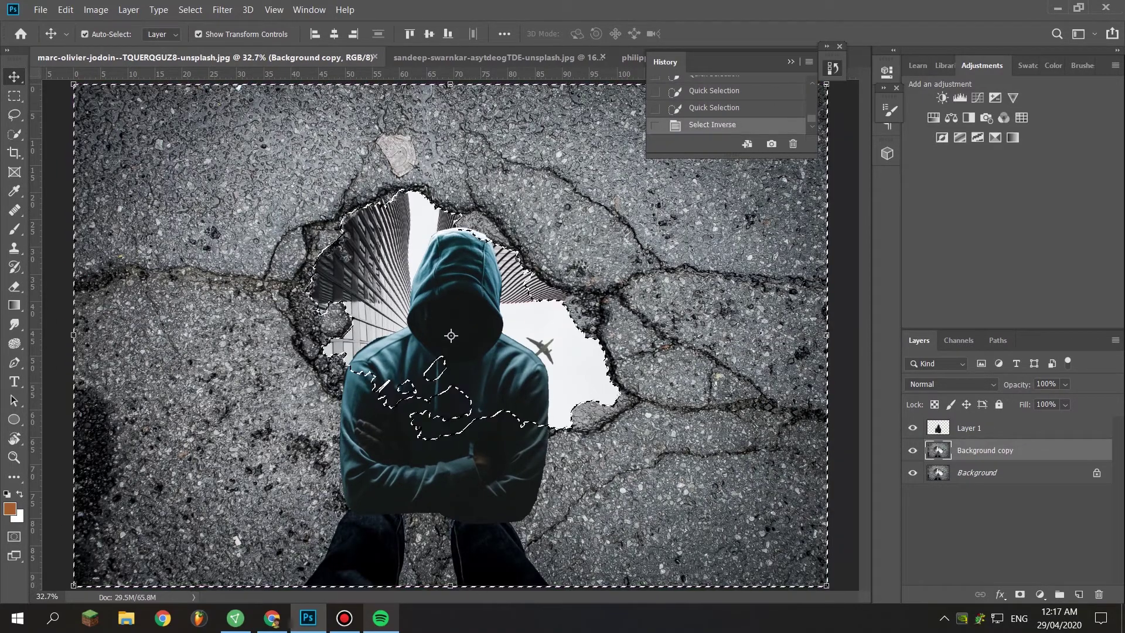
key("Delete")
key("ctrl+d")
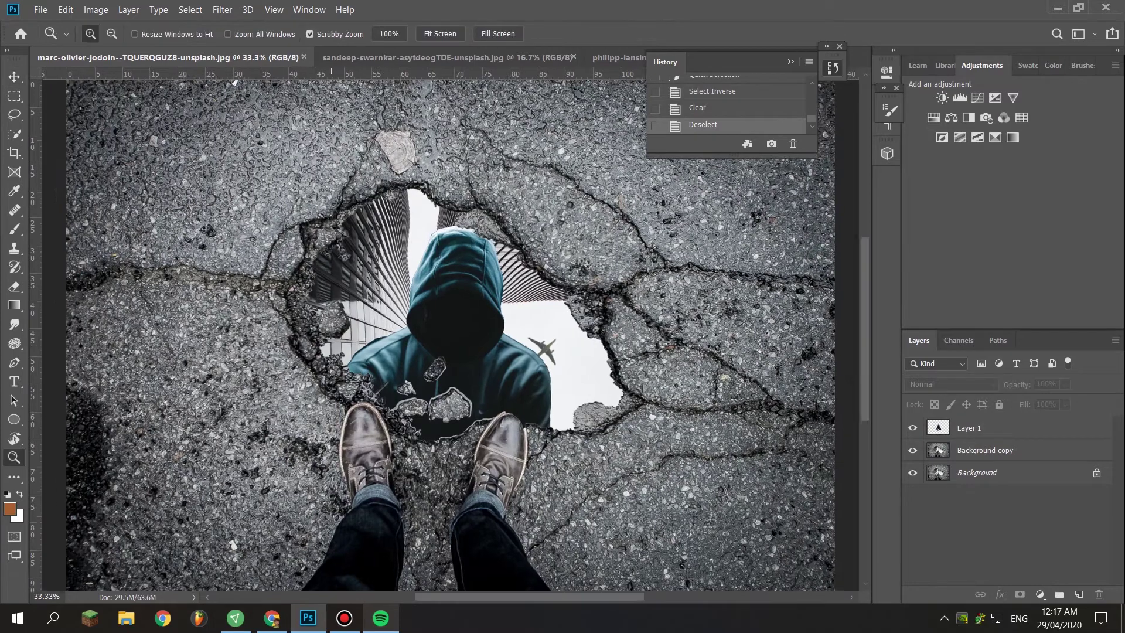
Add a layer mask to the hooded figure layer for brushing.
scroll(355, 355, "up", 5)
key("b")
left_click(967, 428)
left_click(1020, 594)
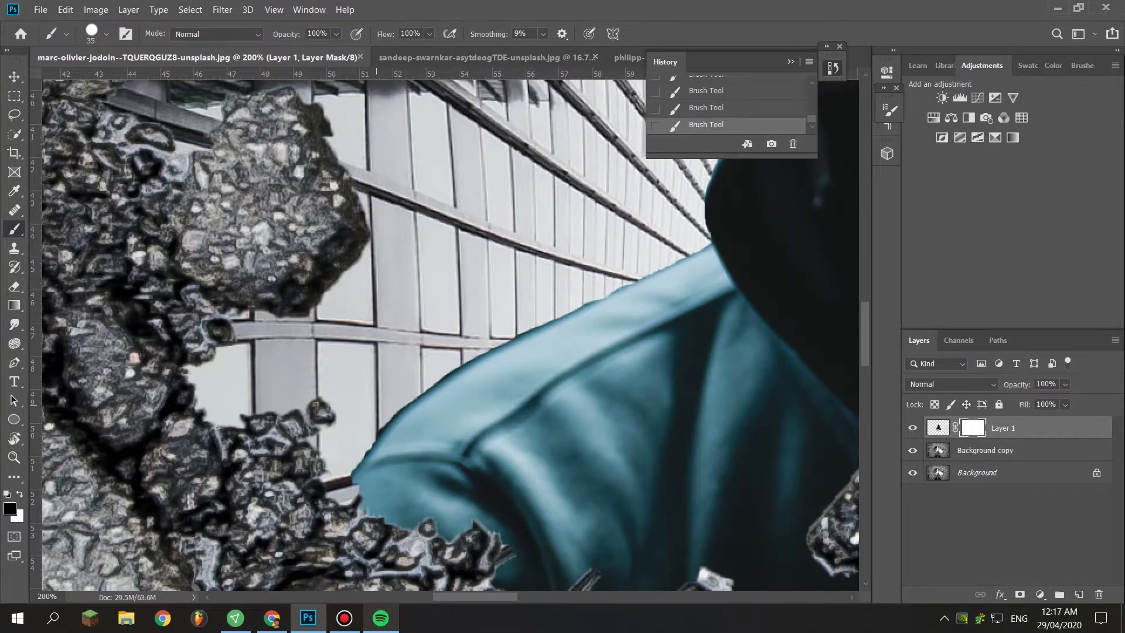
Undo the shoulder brush stroke, fit the image on screen, and set Layer 1 opacity to 90%.
key("ctrl+z")
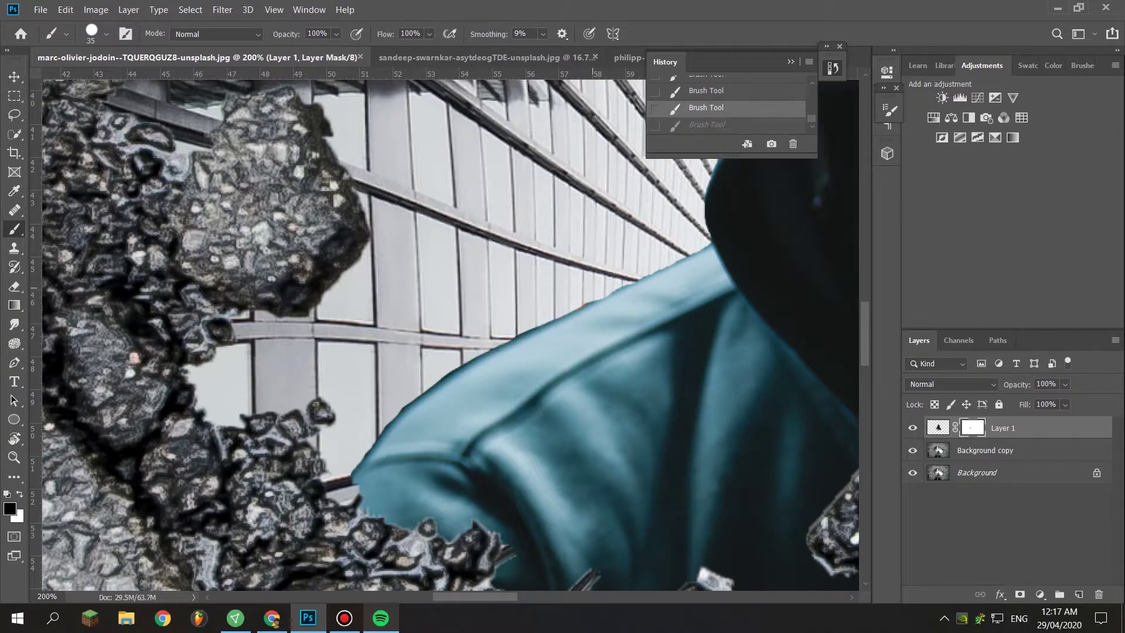
key("z")
right_click(448, 390)
left_click(469, 396)
left_click(1065, 384)
left_click_drag(1083, 401, 1074, 401)
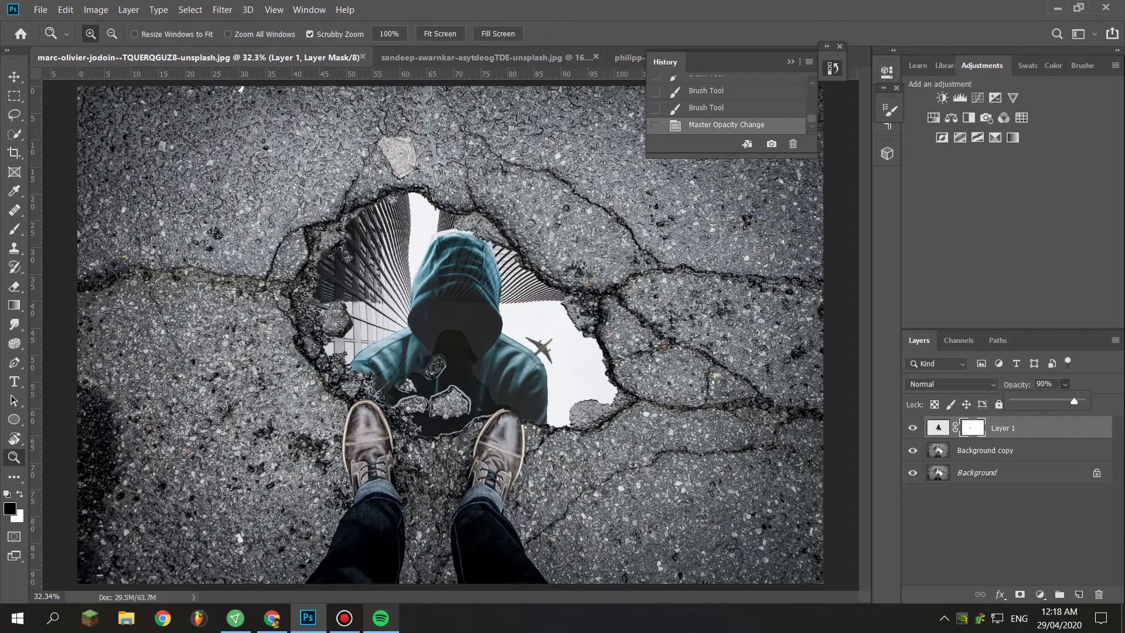
Try the healing brush on the asphalt copy layer, then undo its strokes.
key("alt+bracketleft")
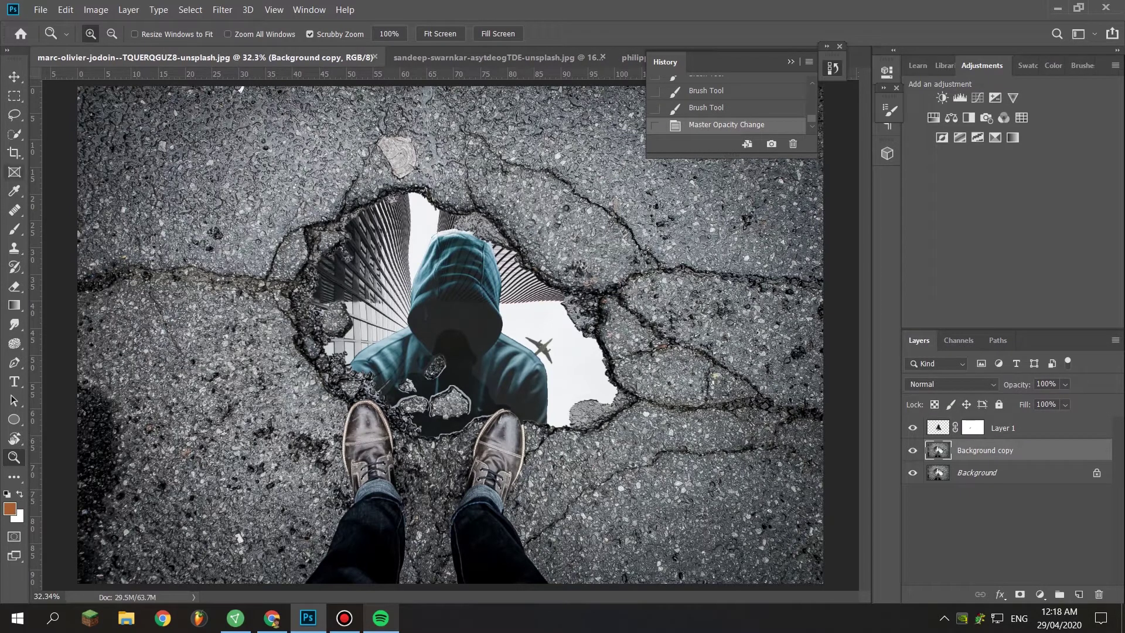
key("j")
key("ctrl+alt+z")
key("ctrl+alt+z")
key("ctrl+alt+z")
key("ctrl+alt+z")
key("ctrl+alt+z")
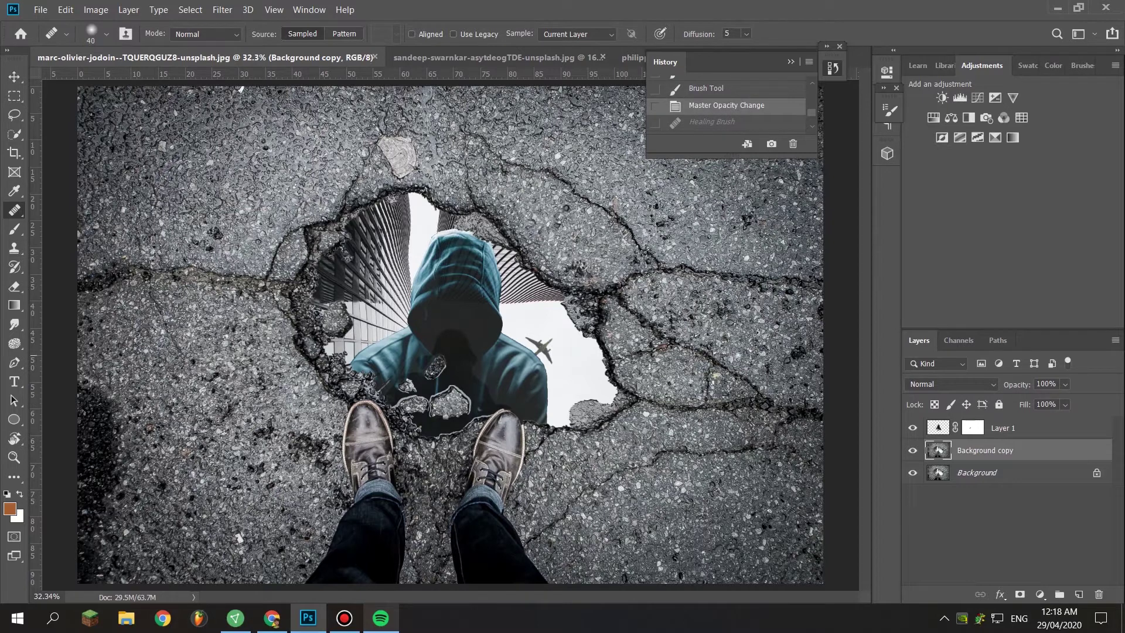
Add a layer mask to Background copy, undo a stray brush stroke on the hood, and switch to the browser.
left_click(1021, 594)
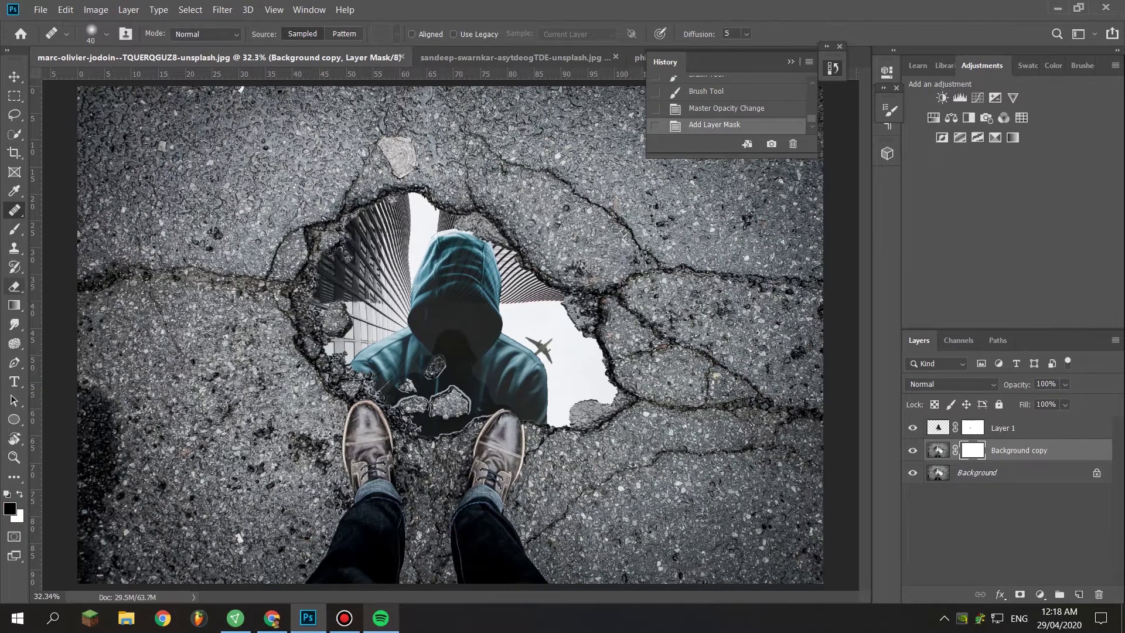
key("b")
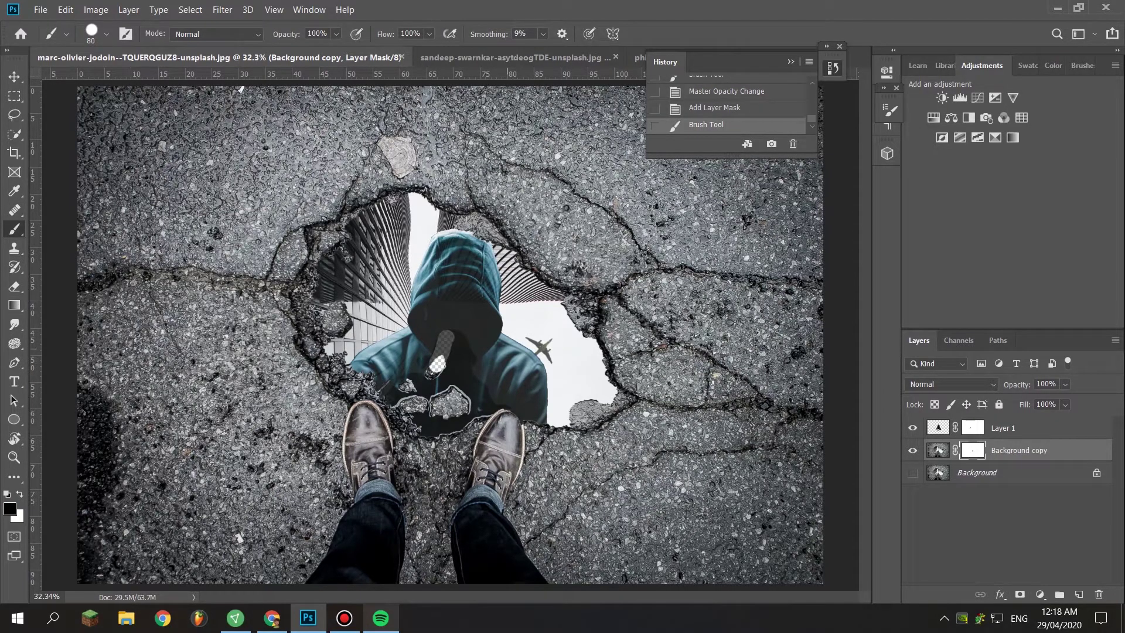
key("ctrl+z")
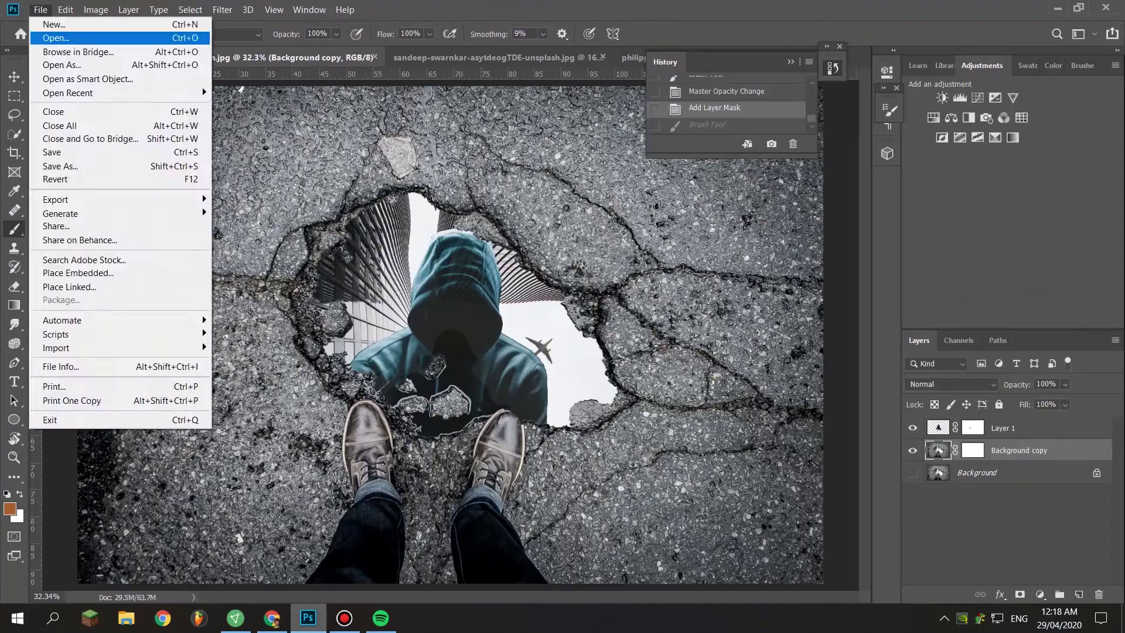
left_click(59, 36)
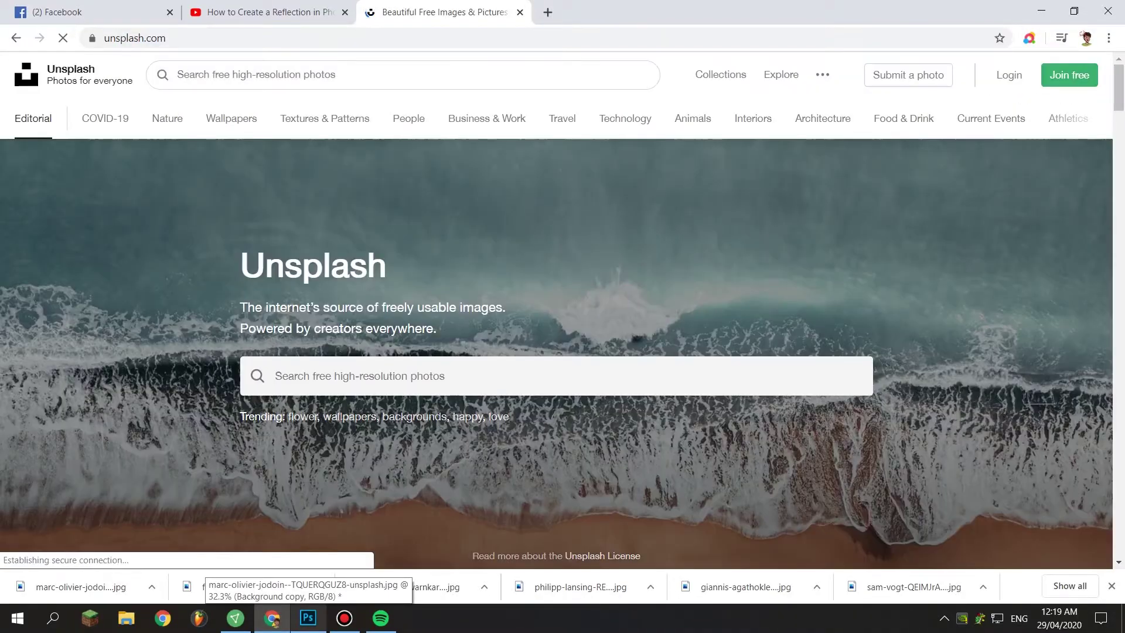
Search Unsplash for 'building', scroll the results, and open the city high-rise photo.
type("building")
key("Return")
scroll(615, 270, "down", 5)
left_click(586, 246)
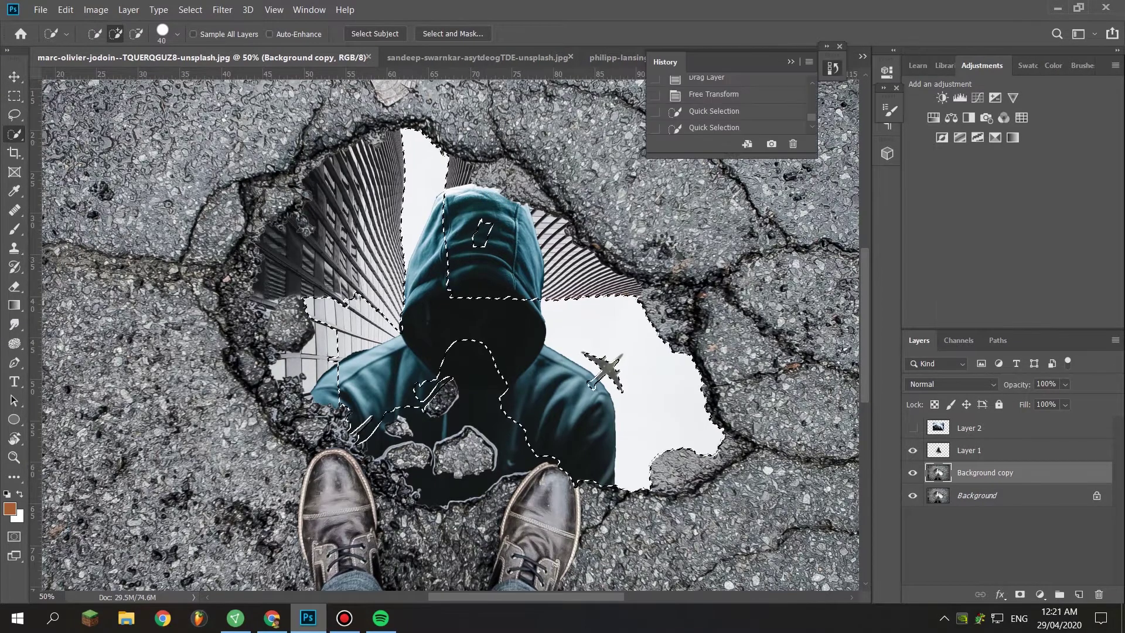
Extend the pothole selection over the upper-left buildings, trim its excess edge, and invert it.
scroll(451, 336, "down", 1)
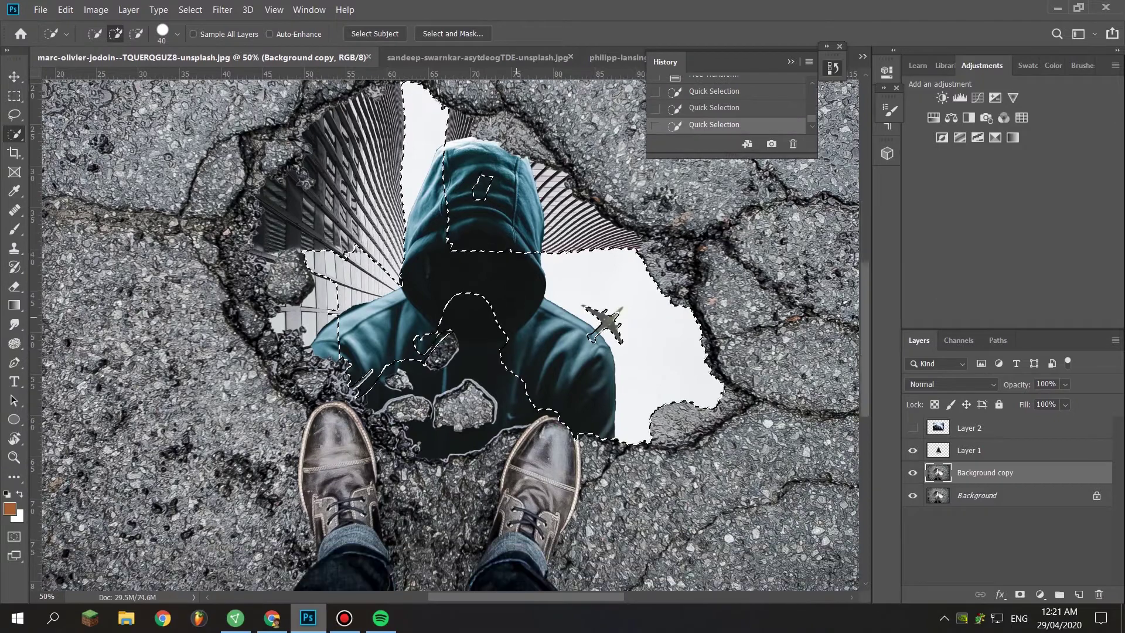
left_click_drag(448, 93, 323, 140)
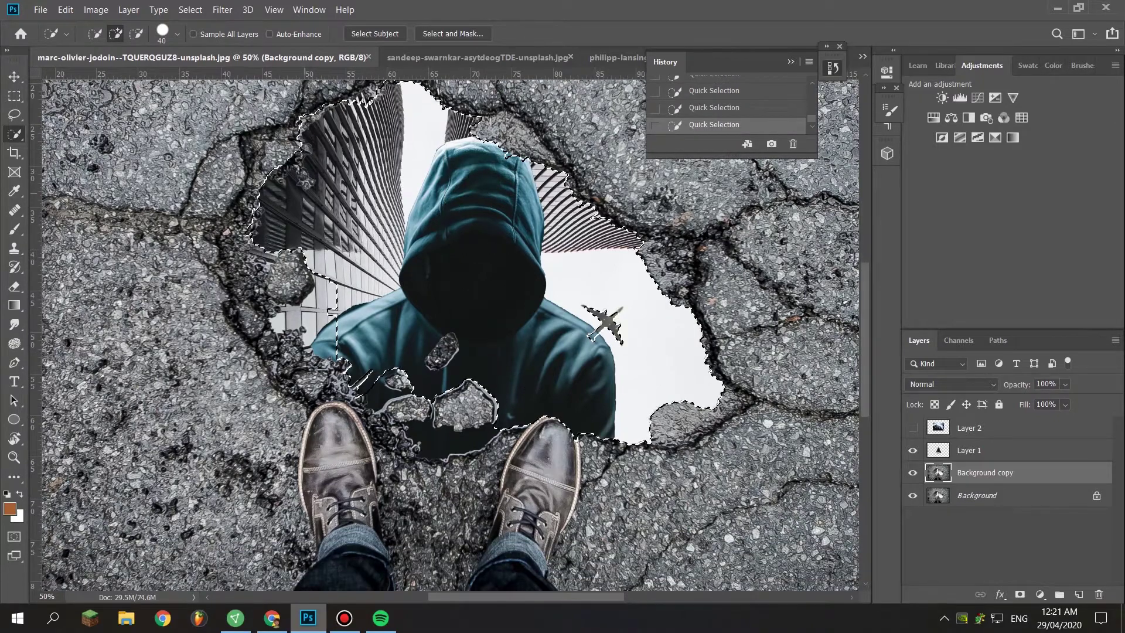
key("alt")
left_click_drag(403, 146, 316, 164)
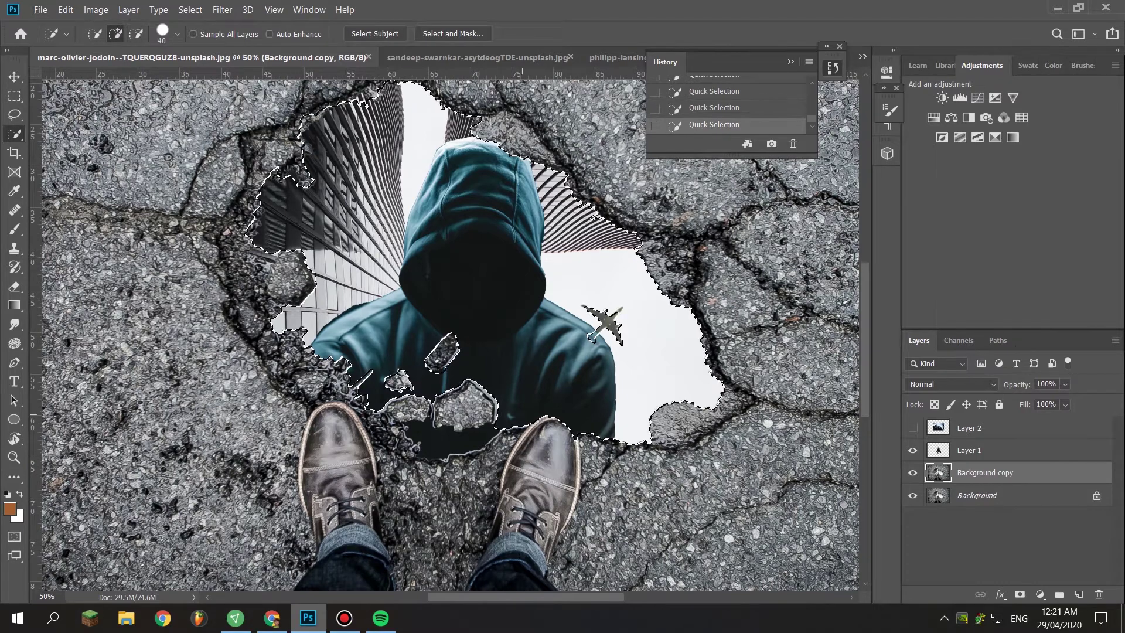
key("ctrl+shift+i")
key("ctrl+shift+i")
Show Layer 2 and delete the buildings photo outside the pothole.
left_click(970, 428)
left_click(913, 427)
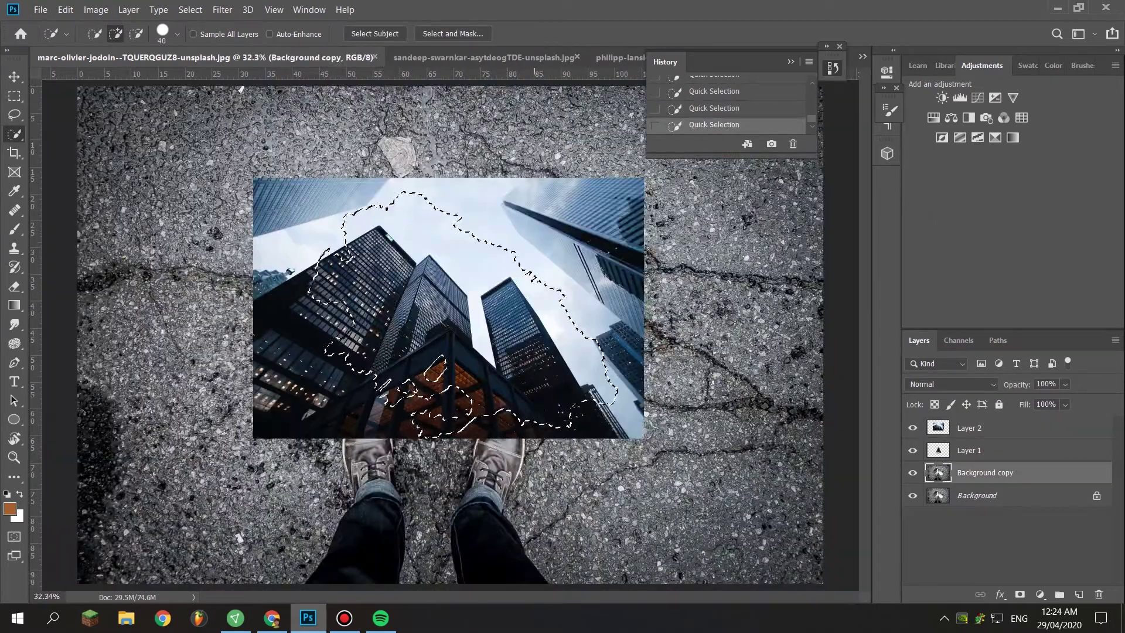
key("Delete")
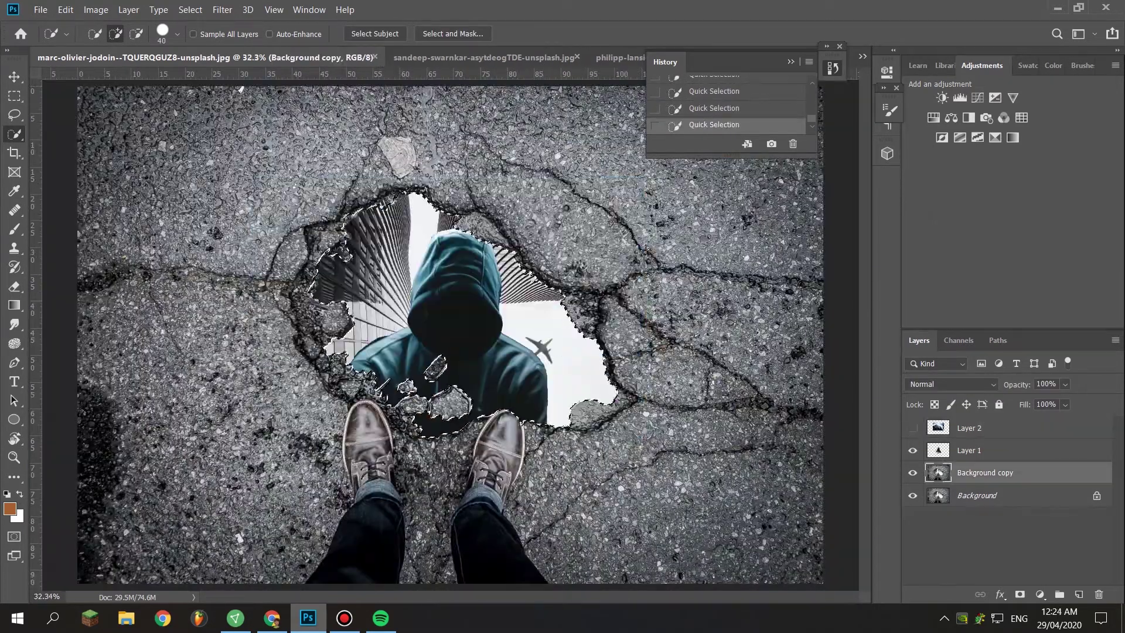
Move Layer 2 beneath Layer 1 and delete the figure photo outside the pothole.
key("v")
key("ctrl+[")
key("ctrl+shift+i")
key("Delete")
key("ctrl+d")
On Background copy, restore the pothole selection, invert it, and delete the area outside.
key("z")
left_click_drag(1081, 402, 1052, 402)
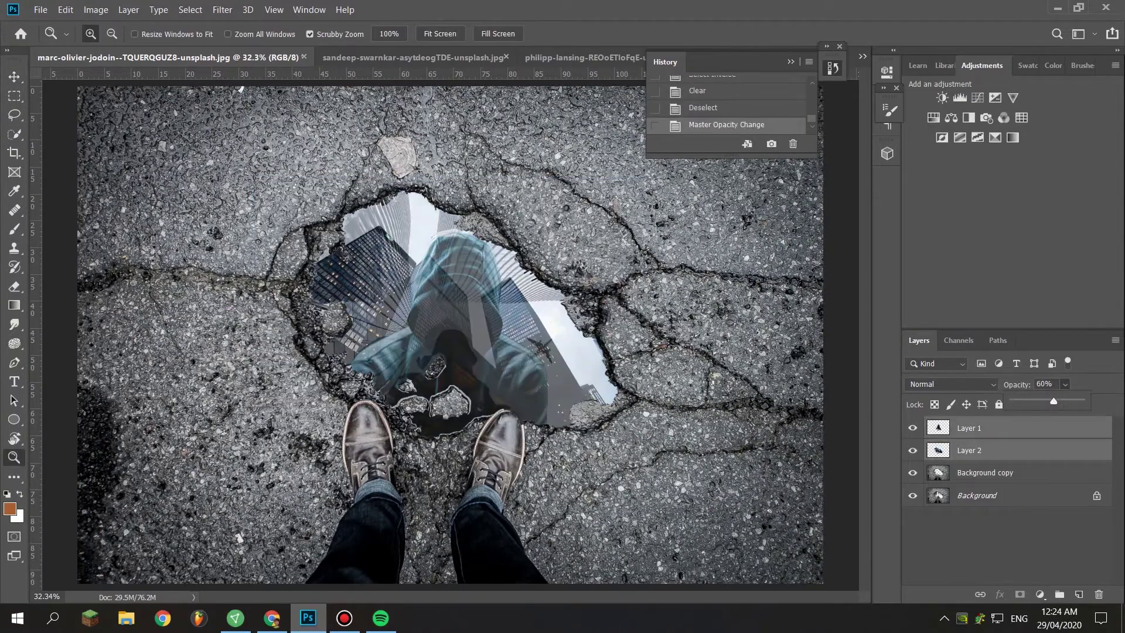
key("ctrl+z")
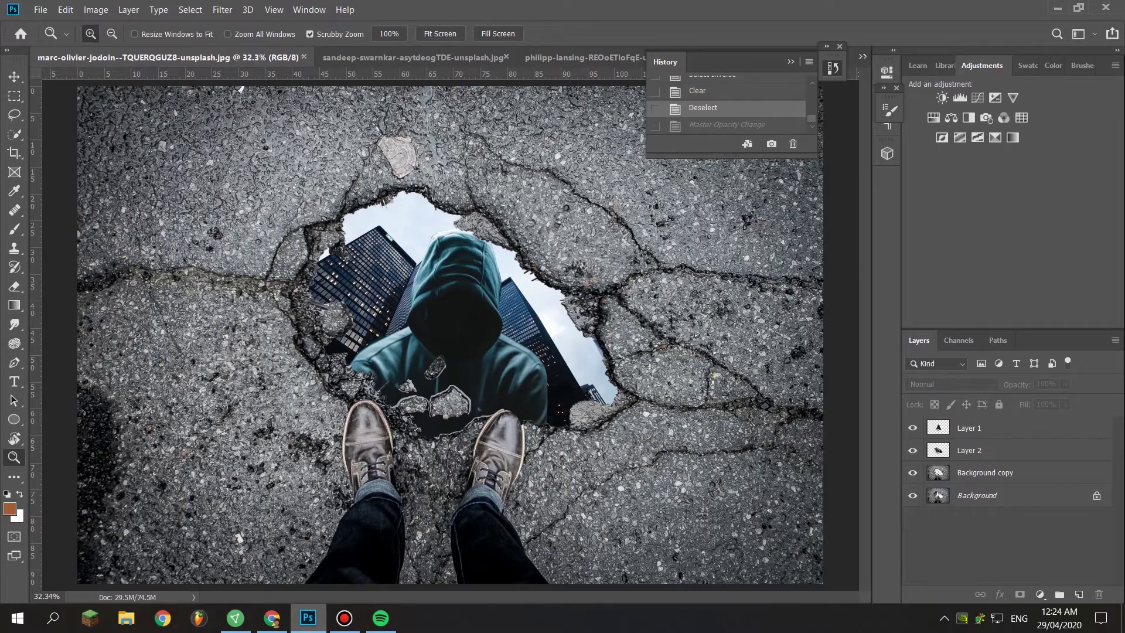
left_click(984, 473)
key("ctrl+z")
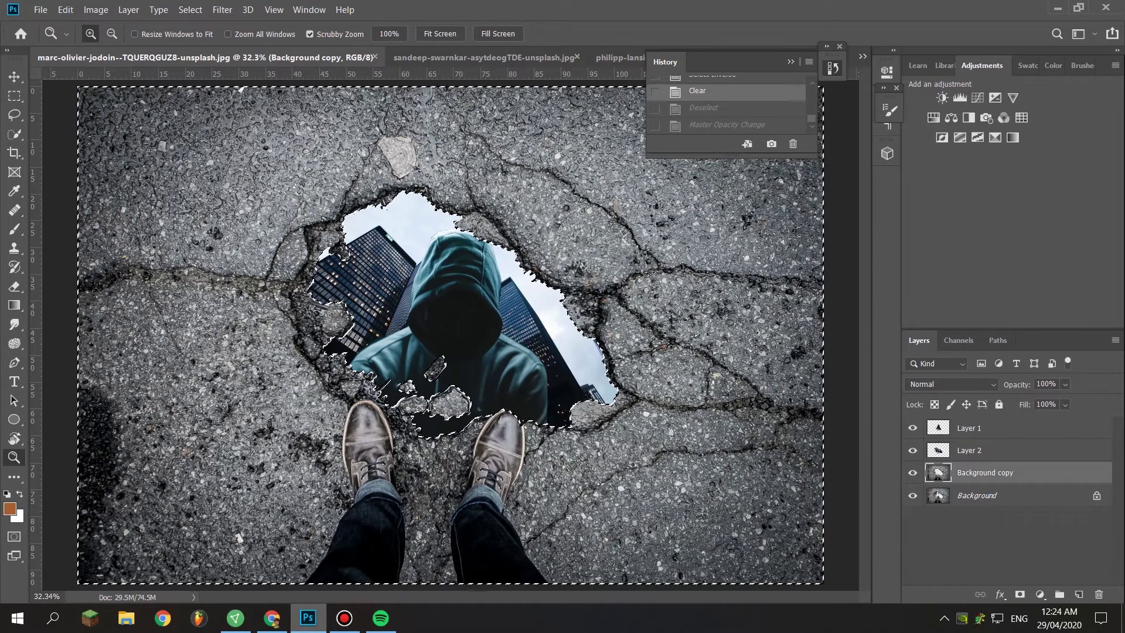
key("ctrl+shift+i")
key("Delete")
Apply two fills to the selected area with Shift+F5.
key("shift+F5")
key("Return")
key("shift+F5")
key("Return")
Fade Layer 1 to 76% and the buildings Layer 2 to 82% opacity, then deselect.
key("alt+period")
left_click(1065, 383)
left_click_drag(1084, 402, 1066, 402)
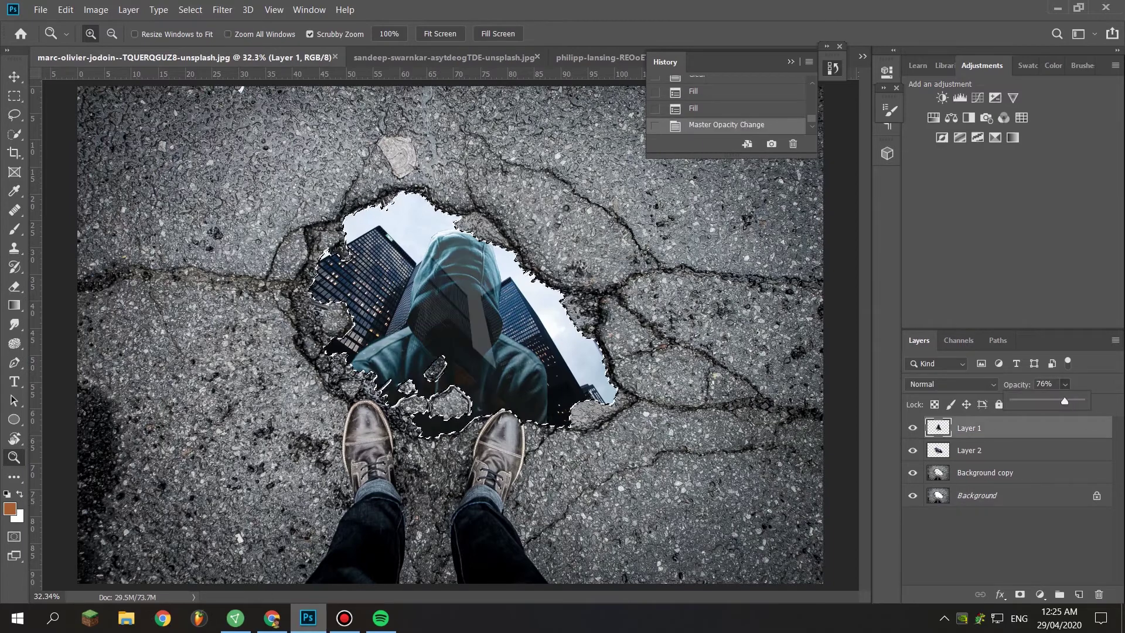
key("alt+bracketleft")
key("8")
key("2")
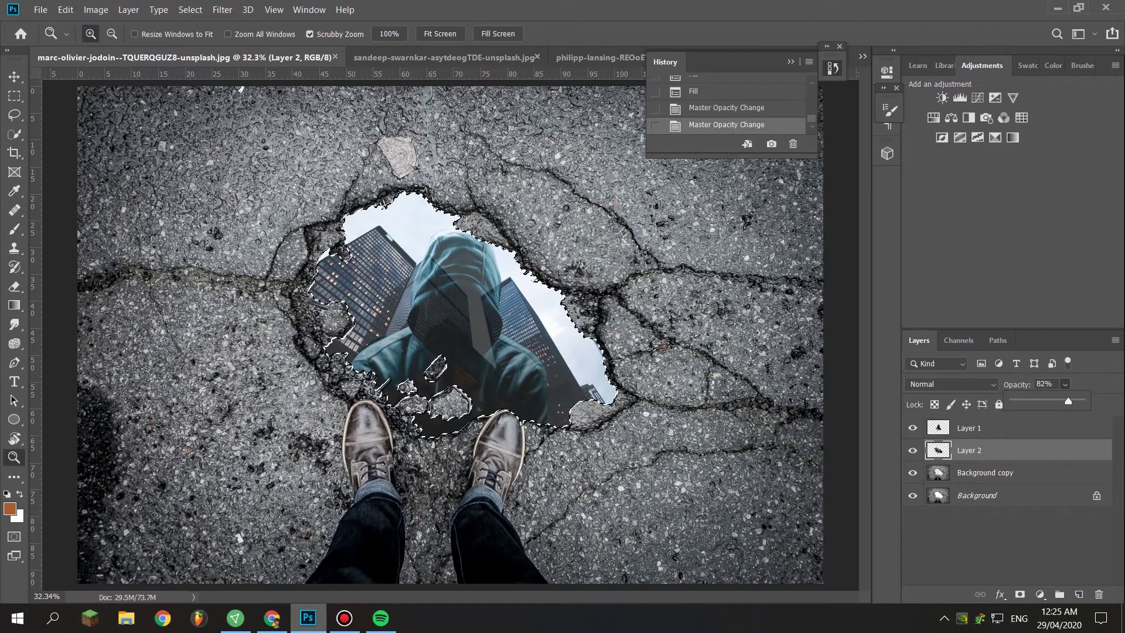
key("ctrl+d")
key("ctrl+plus")
key("ctrl+plus")
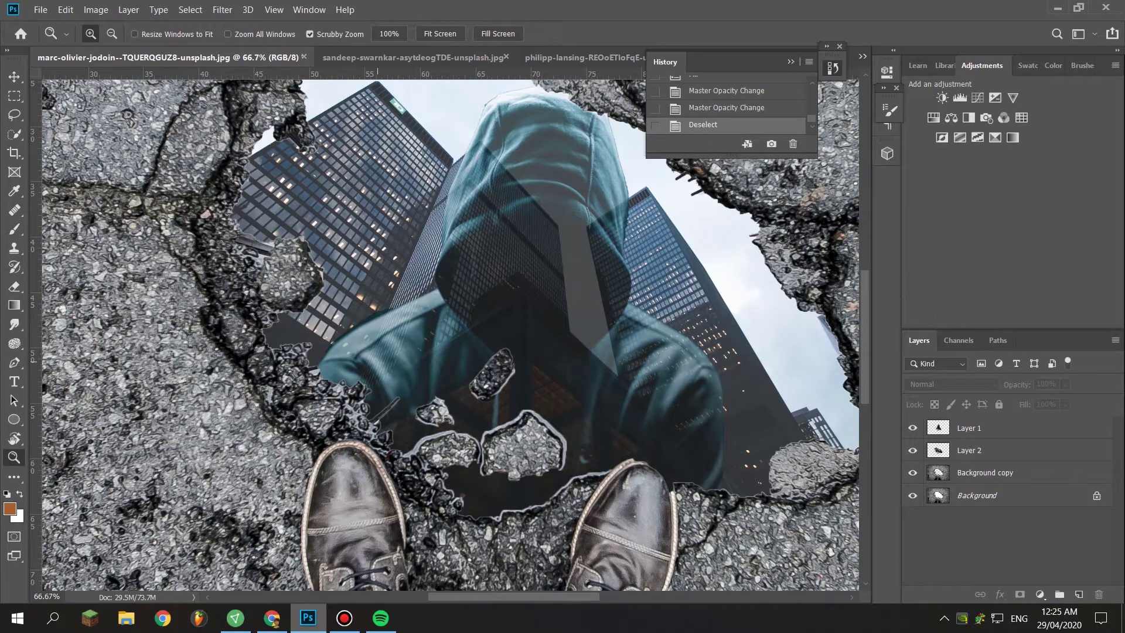
Add a layer mask to Layer 1 and zoom to 300% to inspect the figure's edge.
left_click(398, 273)
left_click(398, 274)
key("b")
key("alt+bracketright")
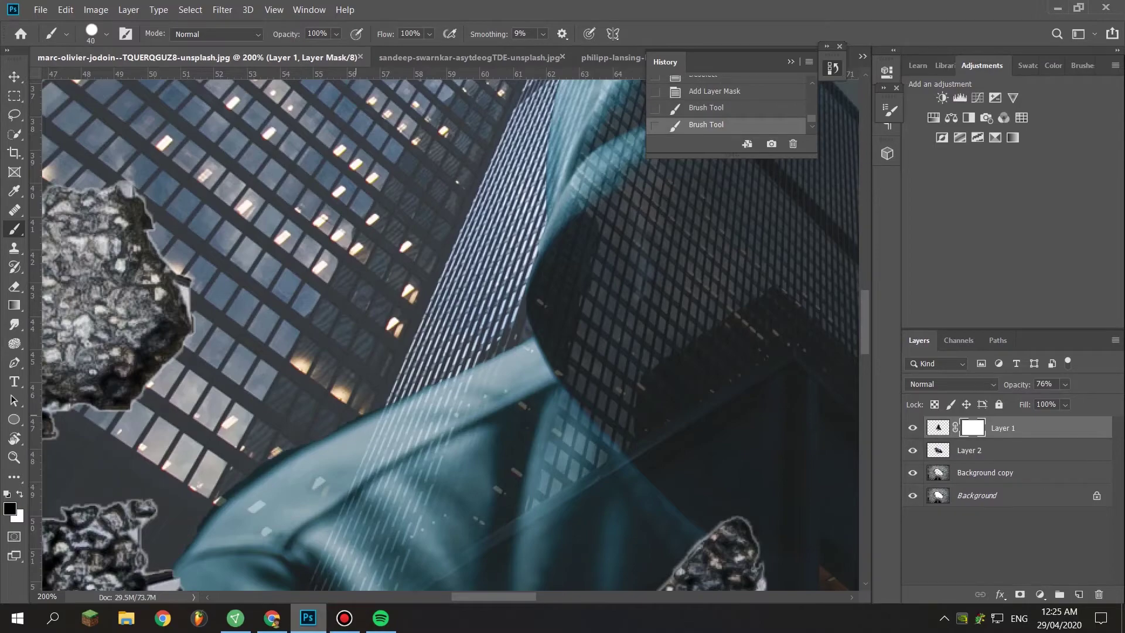
key("z")
key("ctrl+0")
left_click(452, 276)
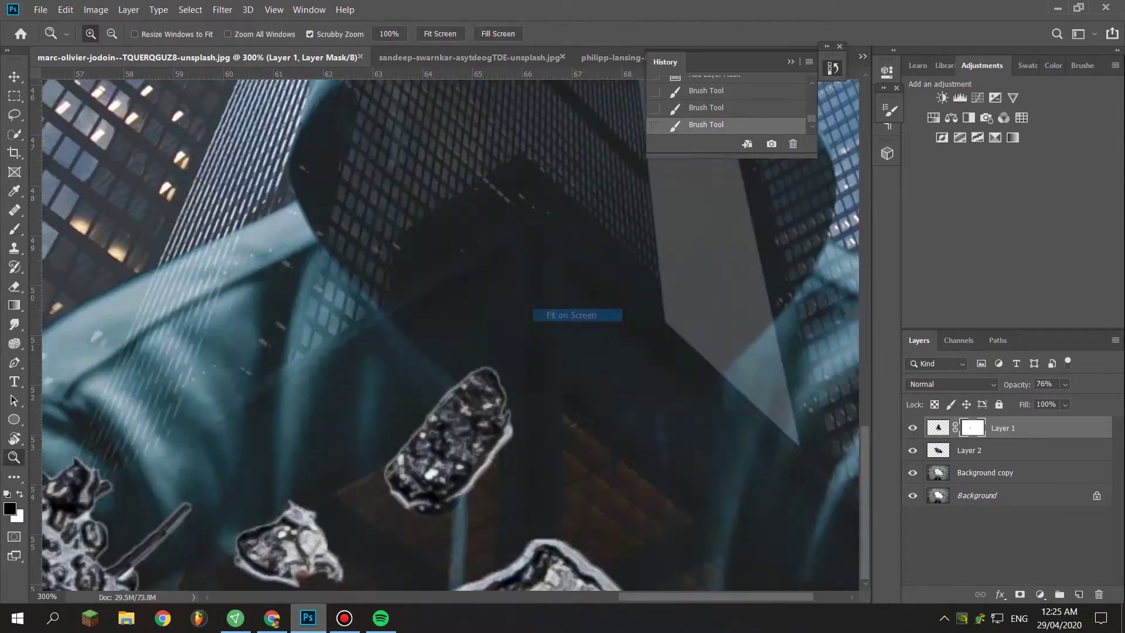
key("ctrl+0")
Create a new layer clipped to Layer 1 and set the foreground colour to white.
key("ctrl+shift+alt+n")
key("ctrl+alt+g")
left_click(9, 508)
left_click(736, 260)
left_click(1067, 259)
Paint soft white strokes over the hood with a large soft brush up to size 600.
key("b")
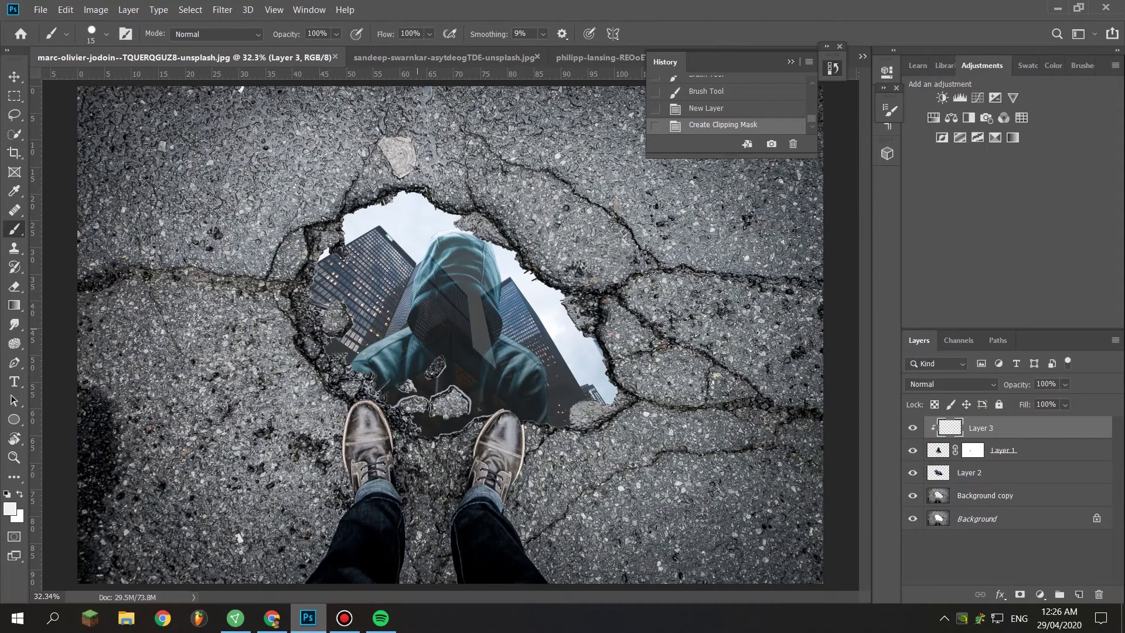
key("bracketright")
key("shift+bracketleft")
key("shift+bracketleft")
key("shift+bracketleft")
key("bracketright")
key("bracketright")
key("bracketright")
left_click_drag(381, 287, 440, 369)
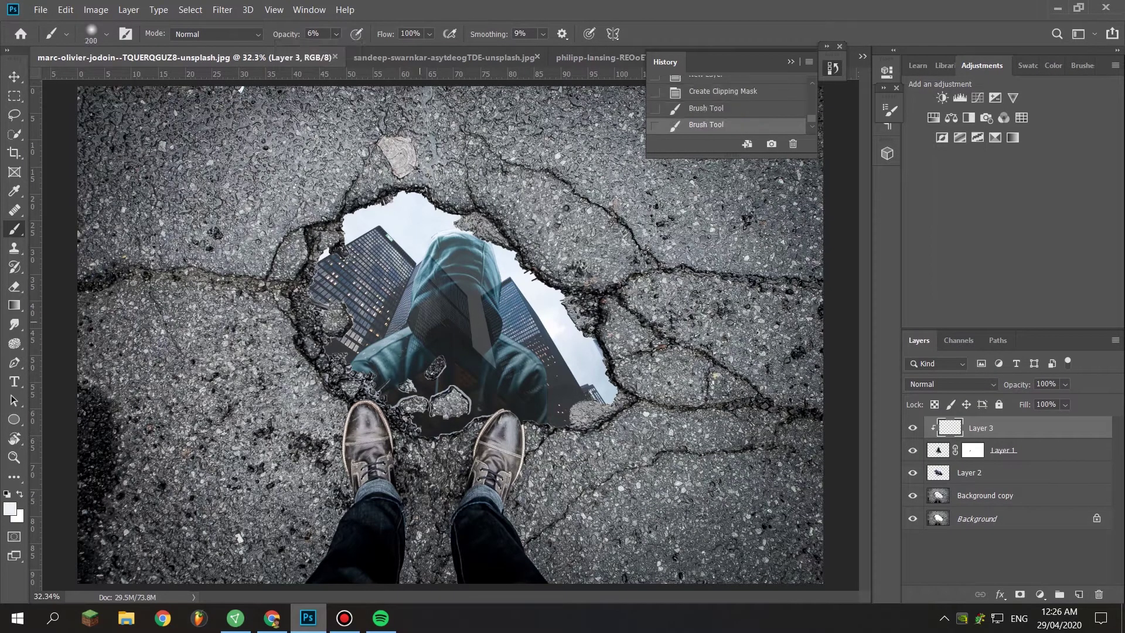
left_click_drag(445, 288, 492, 381)
key("ctrl+alt+z")
key("ctrl+alt+z")
key("ctrl+alt+z")
key("bracketright")
key("bracketright")
key("bracketright")
left_click_drag(468, 310, 481, 355)
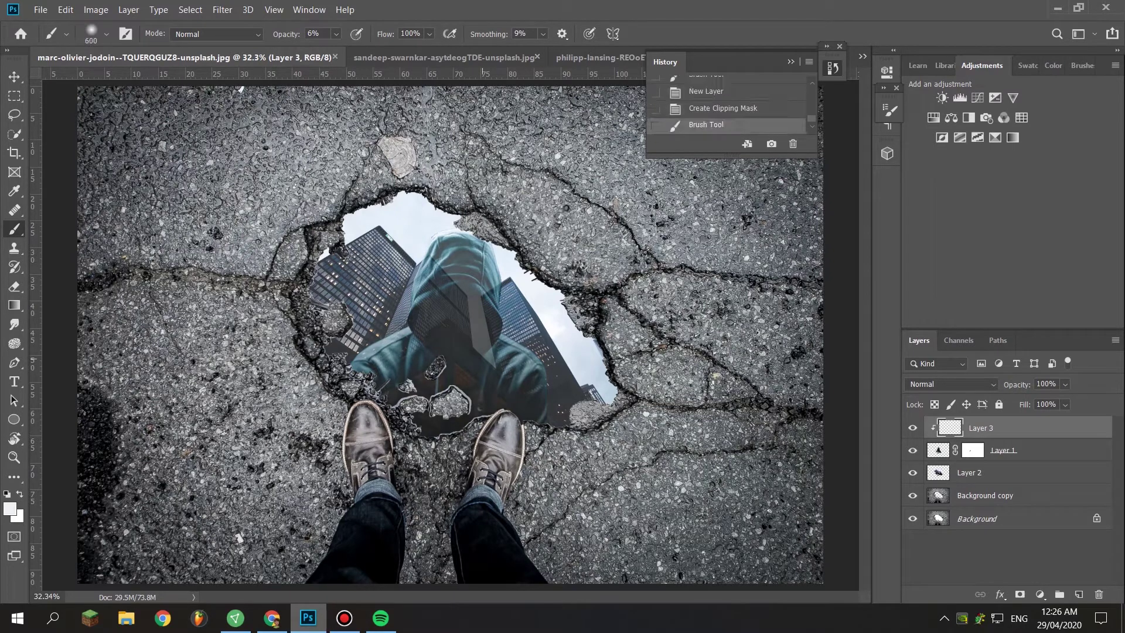
key("ctrl+z")
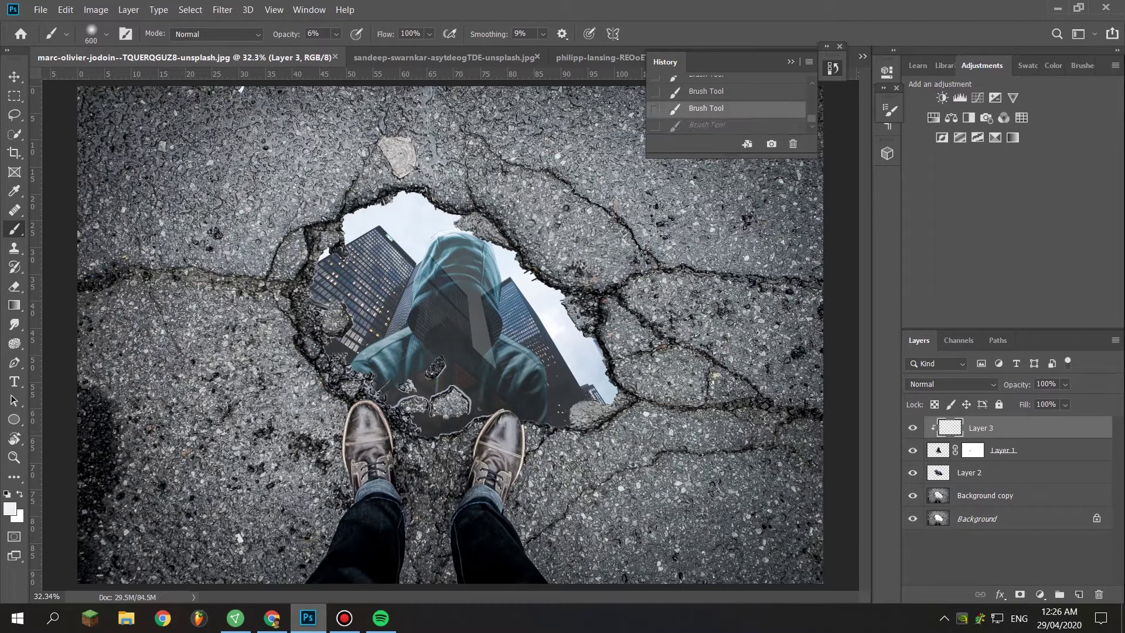
Add a mask to Layer 2 and paint the hood area at 100% brush opacity.
key("alt+bracketleft")
key("alt+bracketleft")
left_click(1020, 594)
left_click(938, 450, "ctrl")
left_click_drag(446, 305, 480, 351)
left_click(336, 34)
left_click_drag(339, 51, 408, 50)
mouse_move(410, 328)
left_mouse_down()
mouse_move(498, 381)
mouse_move(516, 411)
left_mouse_up()
key("ctrl+d")
Test brightening strokes over the hood, undoing and redoing them, and return to Layer 3.
key("alt+bracketright")
left_click_drag(446, 234, 469, 328)
key("ctrl+z")
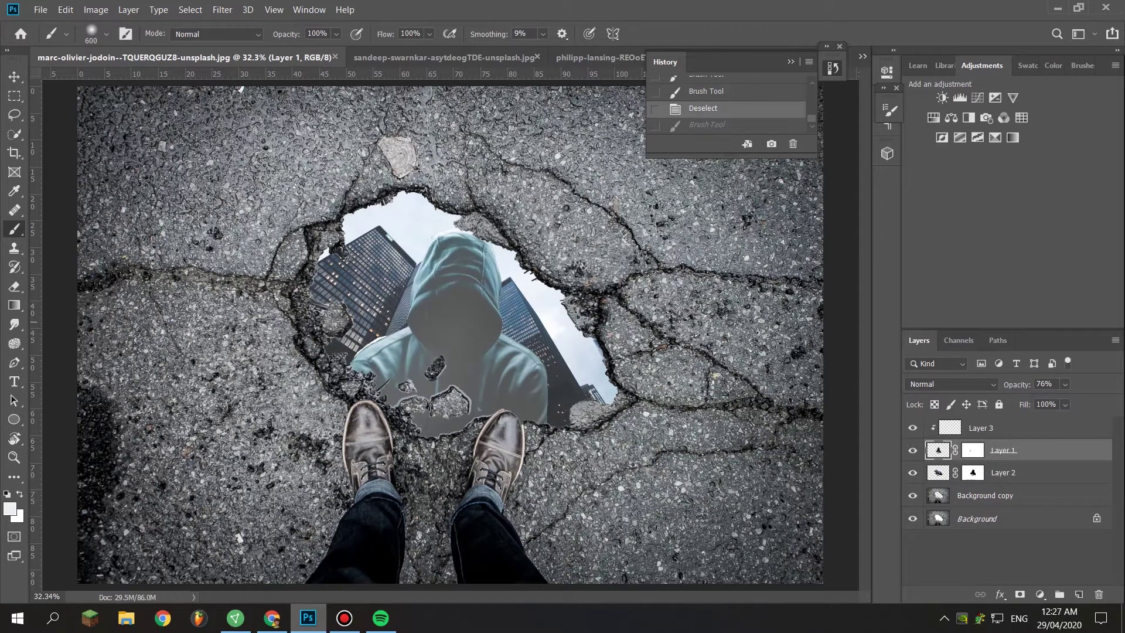
key("ctrl+shift+z")
left_click_drag(434, 363, 469, 445)
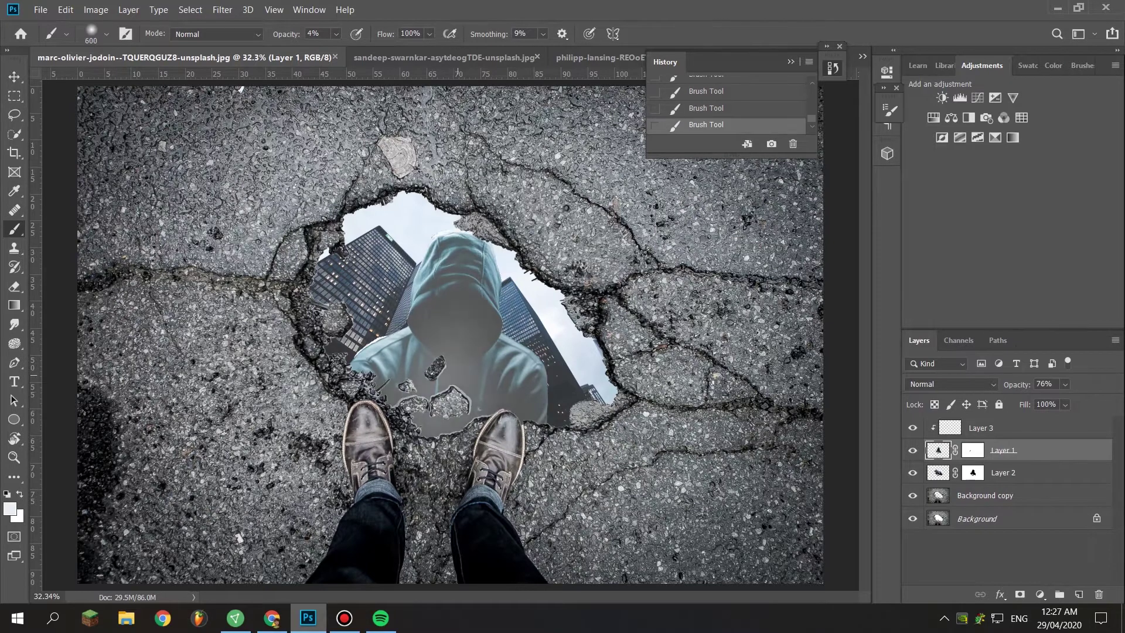
key("ctrl+alt+z")
key("ctrl+alt+z")
key("ctrl+alt+z")
key("ctrl+alt+z")
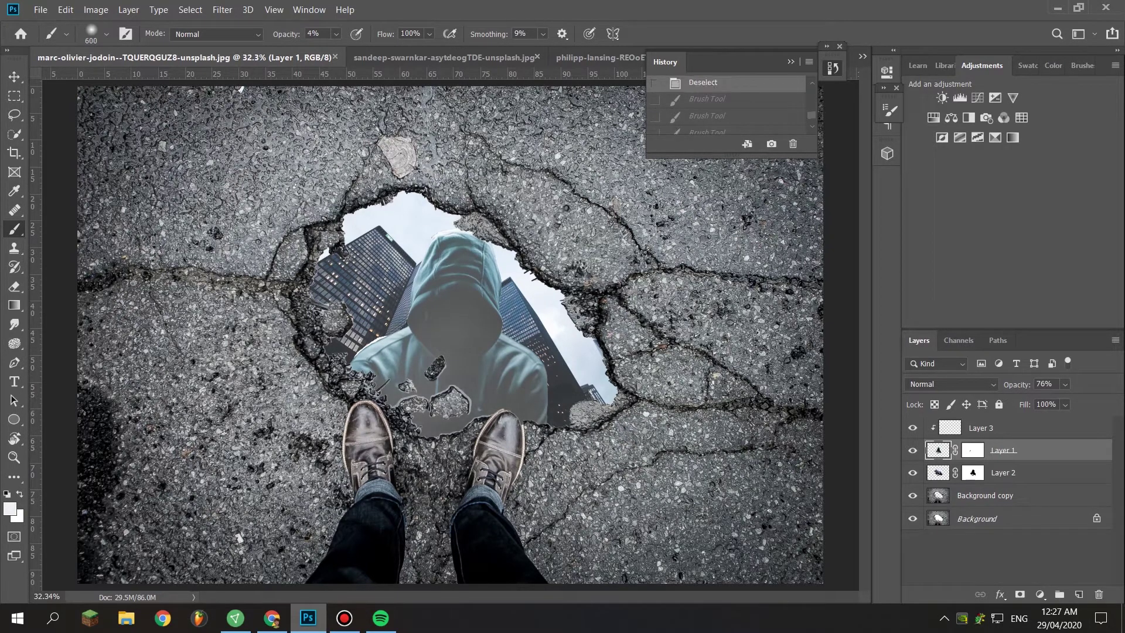
key("alt+bracketright")
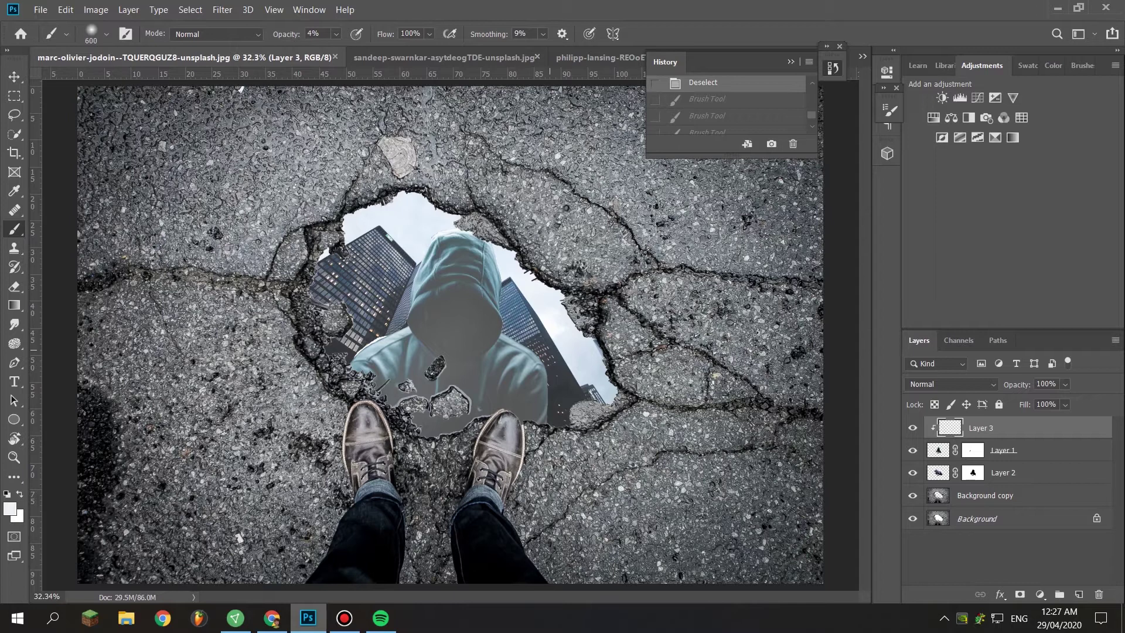
key("ctrl+shift+z")
key("ctrl+shift+z")
key("ctrl+shift+z")
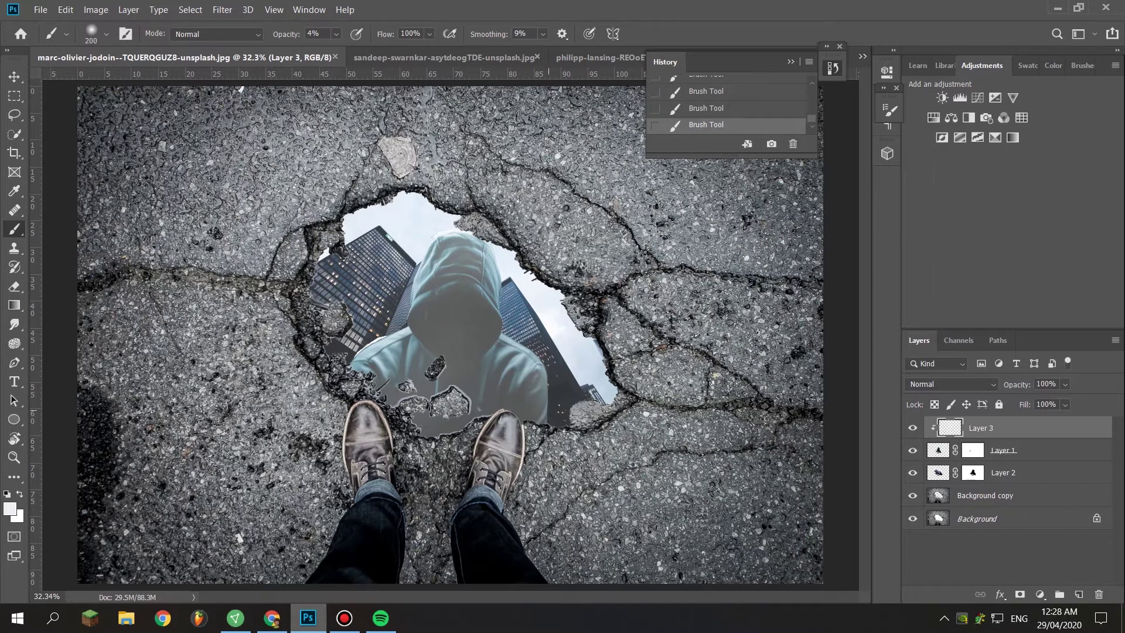
Dab soft black shading on the hood top and lower body at reduced brush opacity.
key("d")
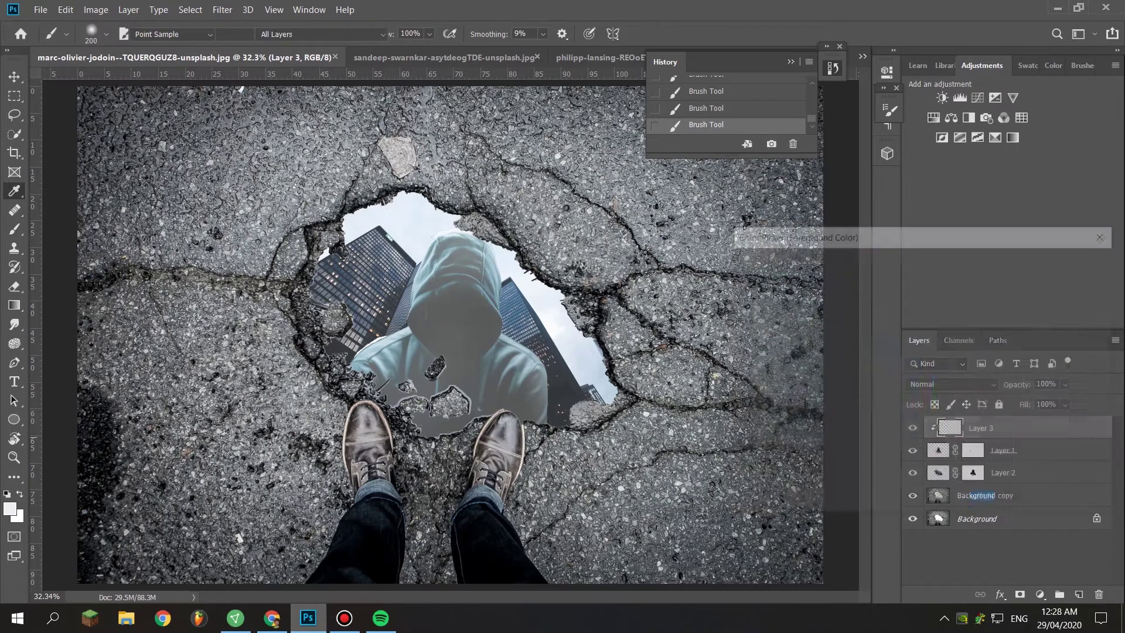
key("bracketright")
key("bracketright")
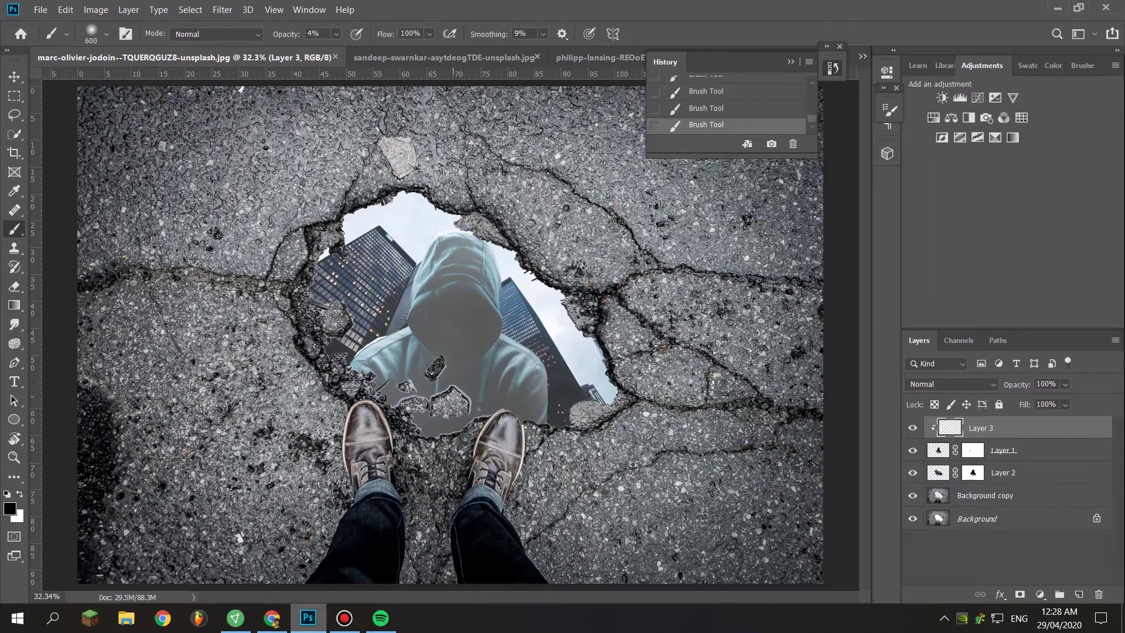
left_click(461, 381)
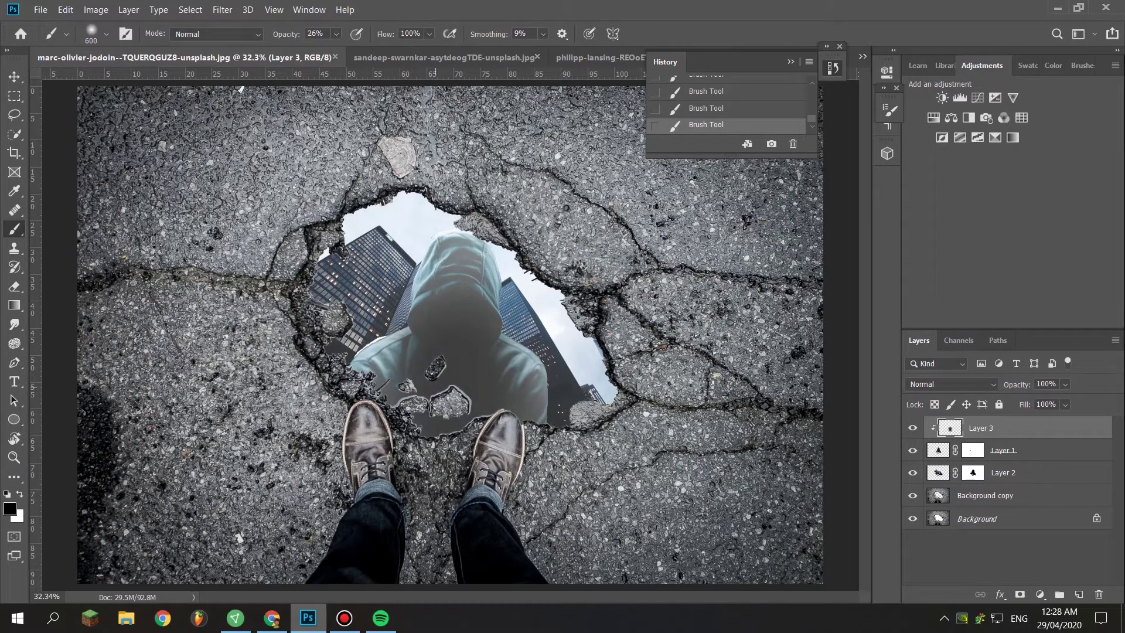
left_click(457, 271)
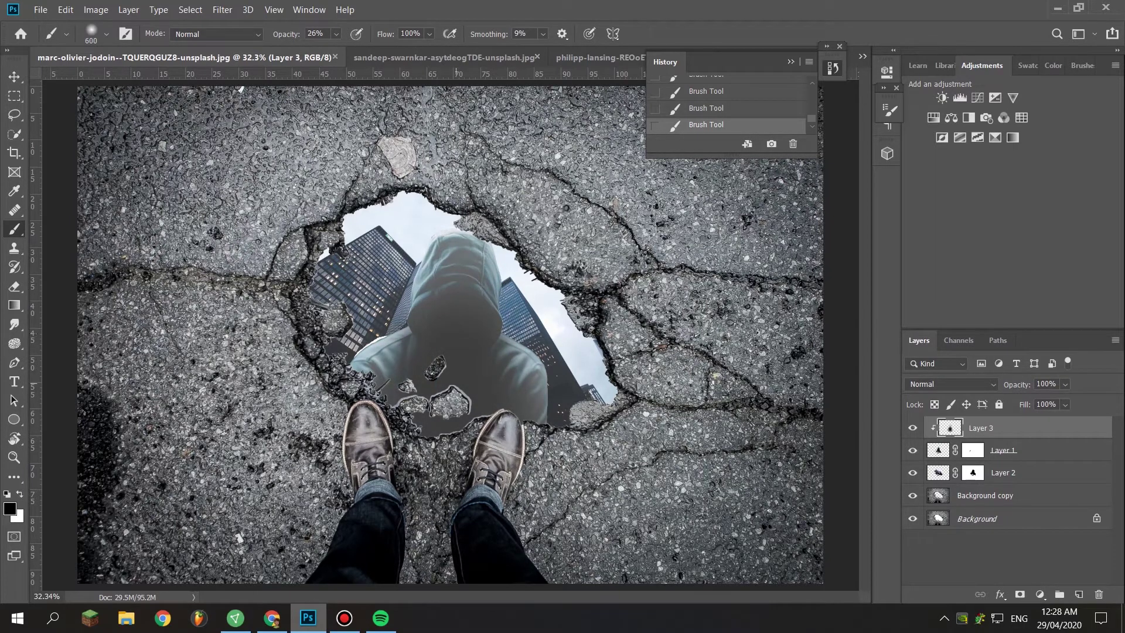
key("ctrl+z")
left_click_drag(335, 33, 333, 51)
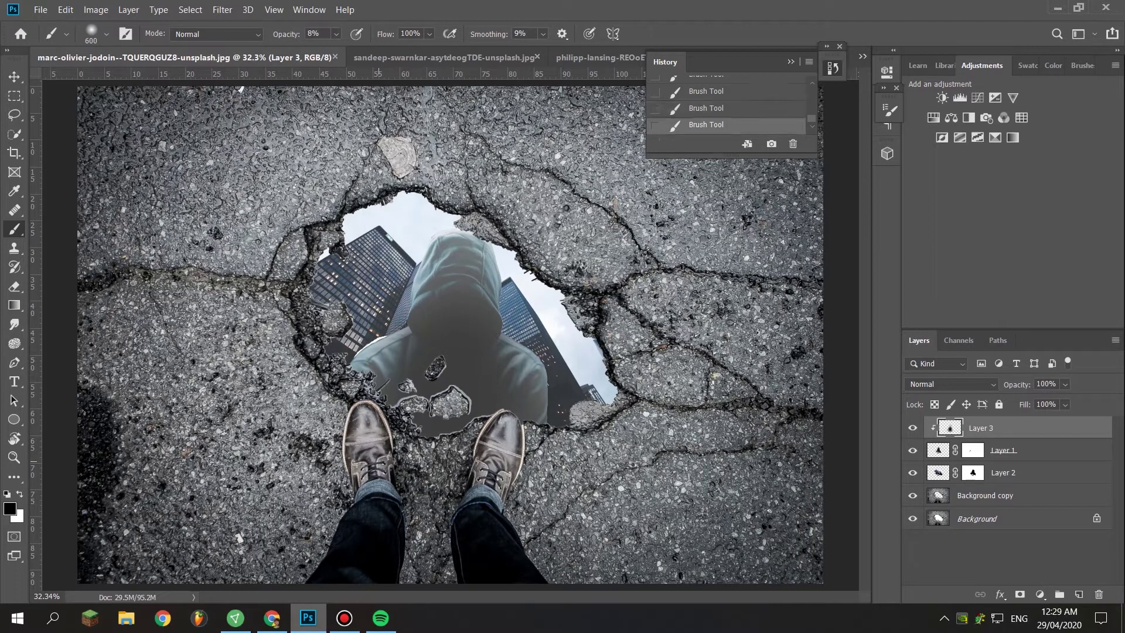
key("ctrl+z")
key("ctrl+shift+z")
key("ctrl+shift+z")
Add a layer mask to Layer 2 and lay a first gradient across the upper canvas.
left_click(1038, 473)
left_click(1020, 594)
key("g")
left_click_drag(423, 94, 423, 351)
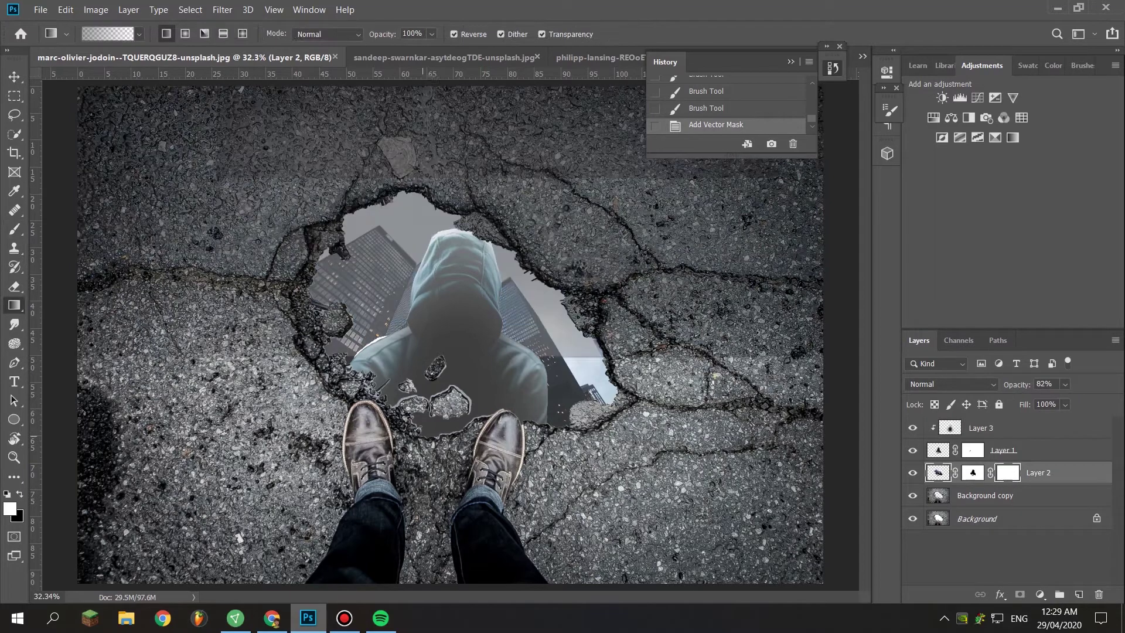
Reset colours to black and white, target Layer 2's mask, then try and undo a mid-puddle fade.
key("ctrl+z")
key("ctrl+shift+z")
key("ctrl+z")
left_click(973, 472)
key("x")
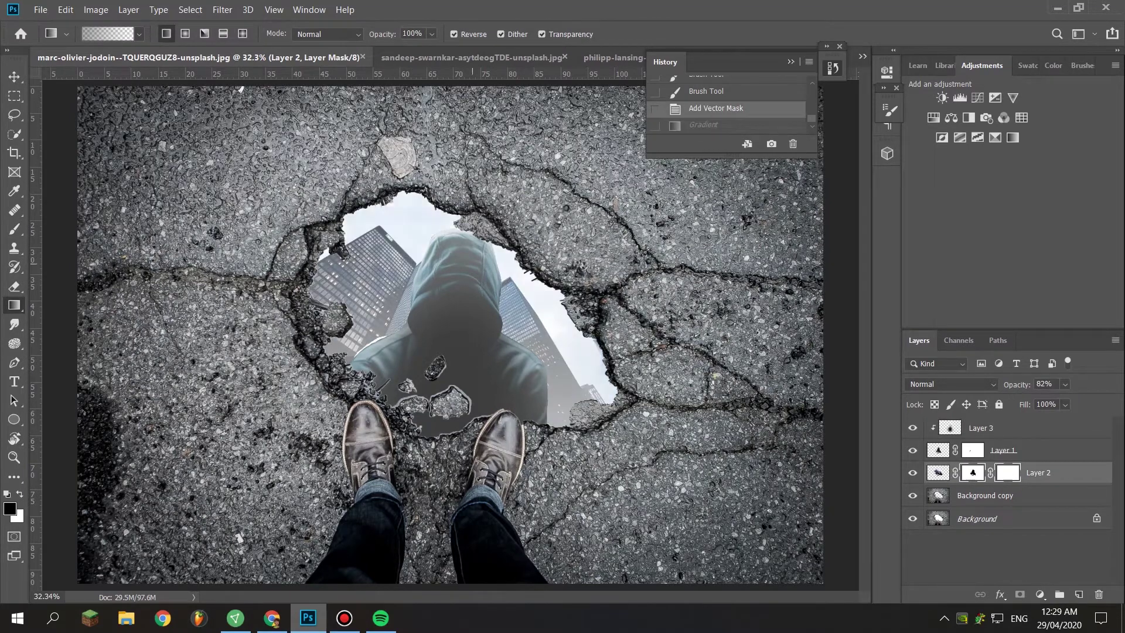
key("ctrl+shift+z")
left_click_drag(463, 312, 429, 508)
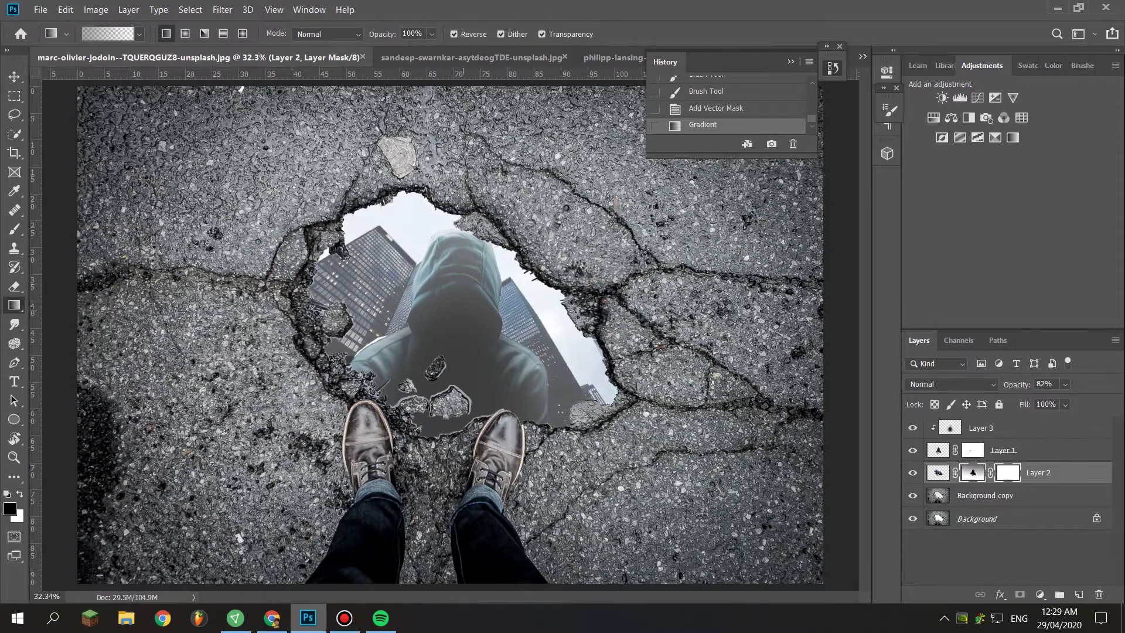
key("ctrl+z")
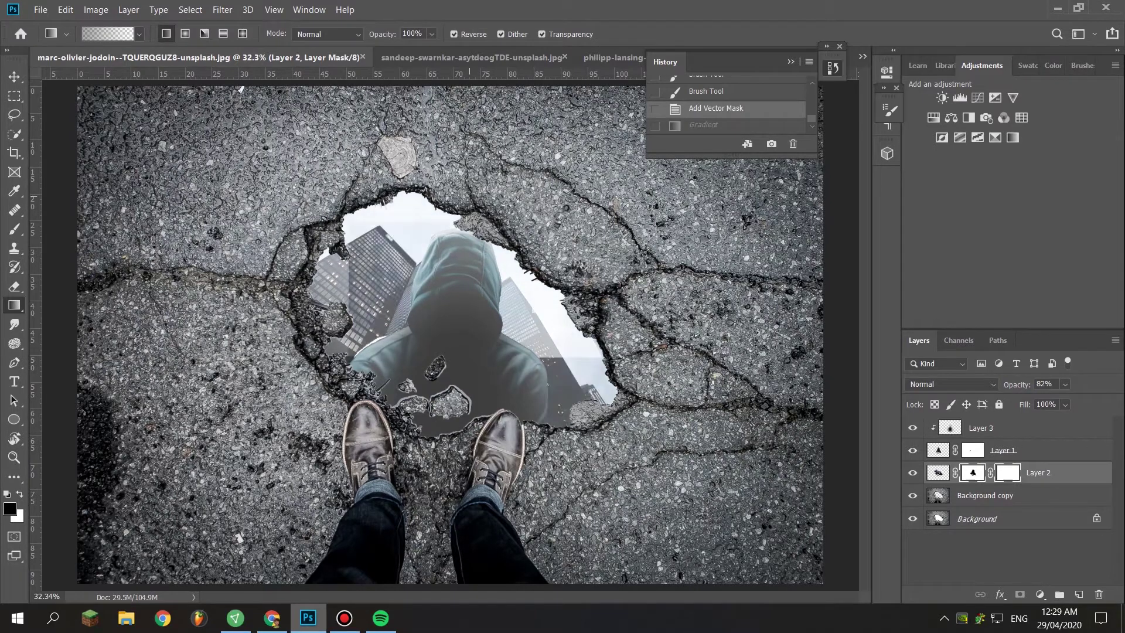
Drag a 24%-opacity black-to-white gradient on Layer 2's mask to softly fade the skyscrapers.
key("ctrl+shift+z")
key("ctrl+z")
key("alt+[")
key("x")
key("ctrl+shift+z")
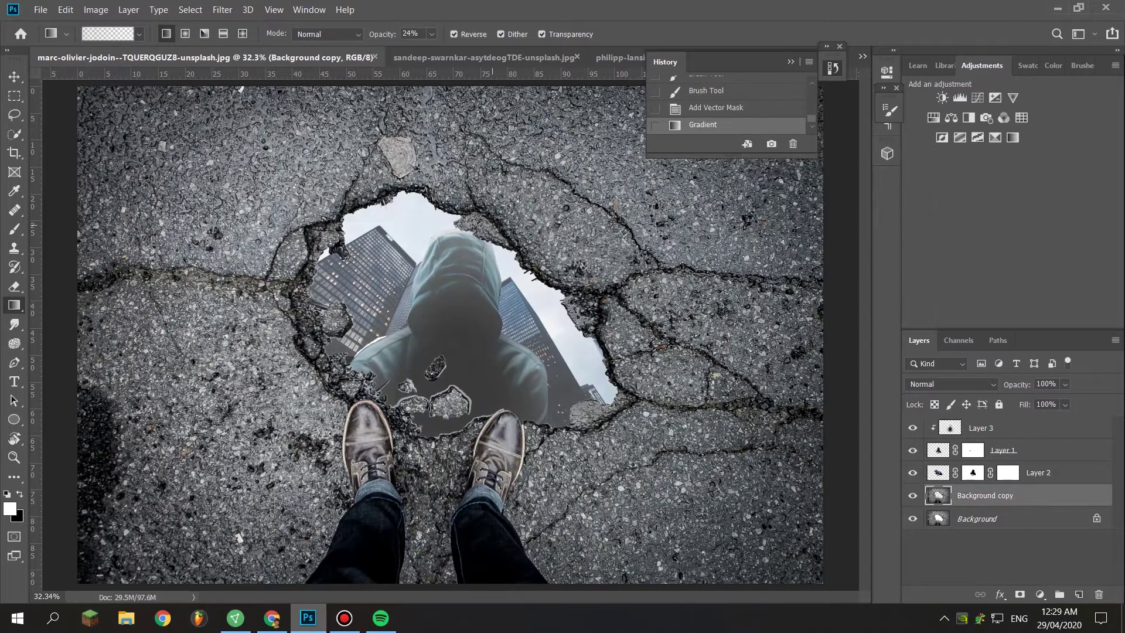
key("ctrl+z")
key("alt+]")
key("2")
key("4")
left_click_drag(445, 237, 344, 457)
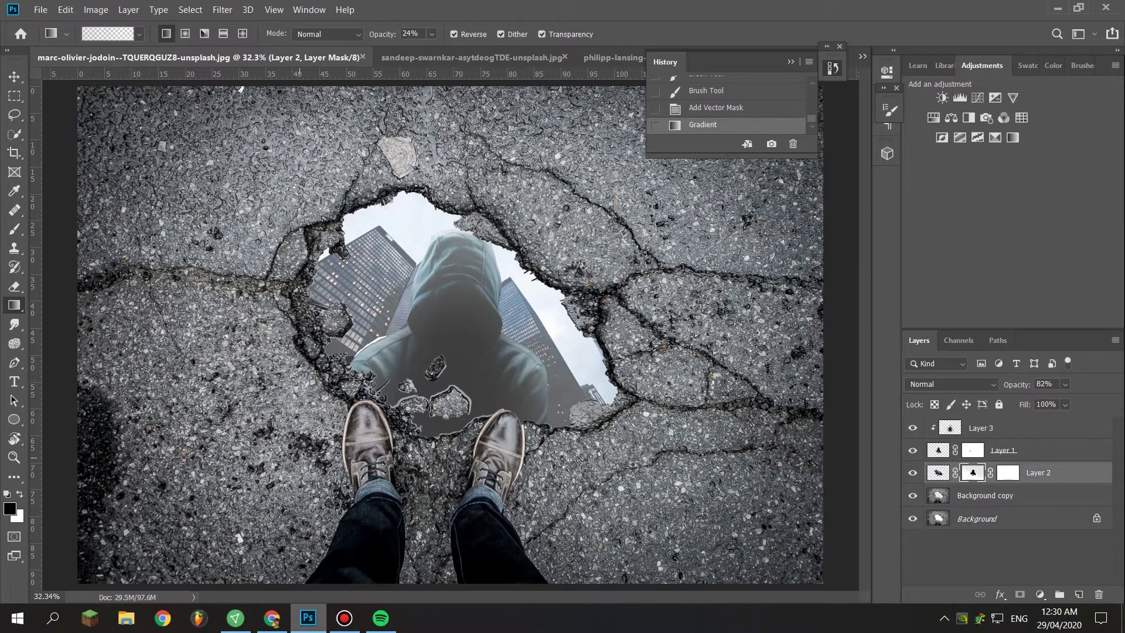
key("x")
key("z")
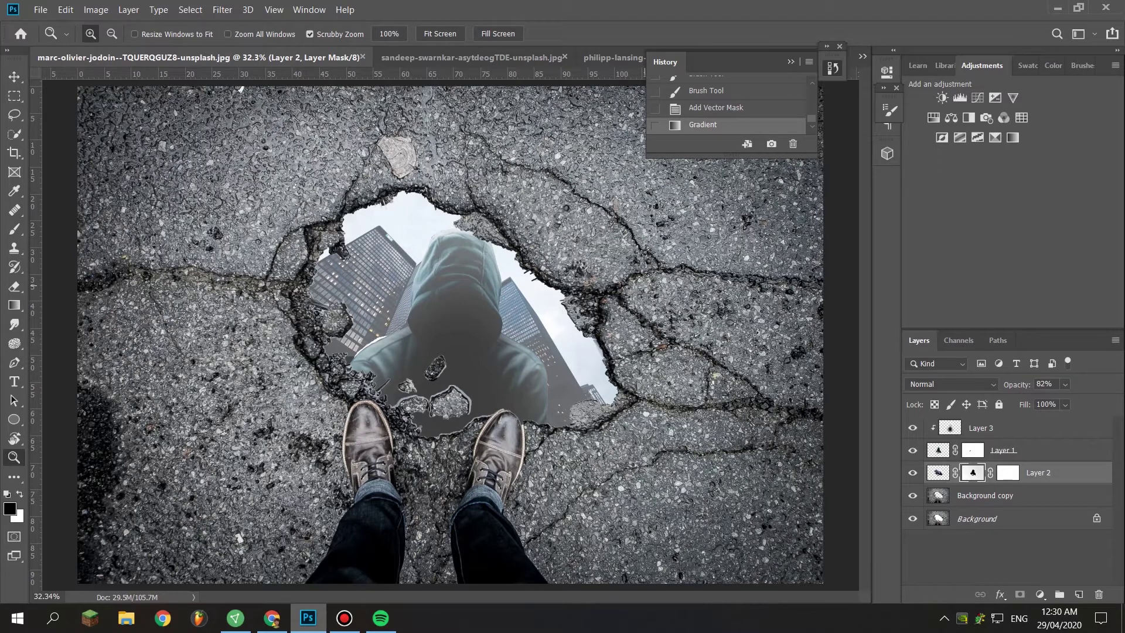
Set up a soft brush at 8% opacity on Layer 3, undoing the last stroke.
key("b")
key("alt+]")
key("alt+]")
key("0")
key("8")
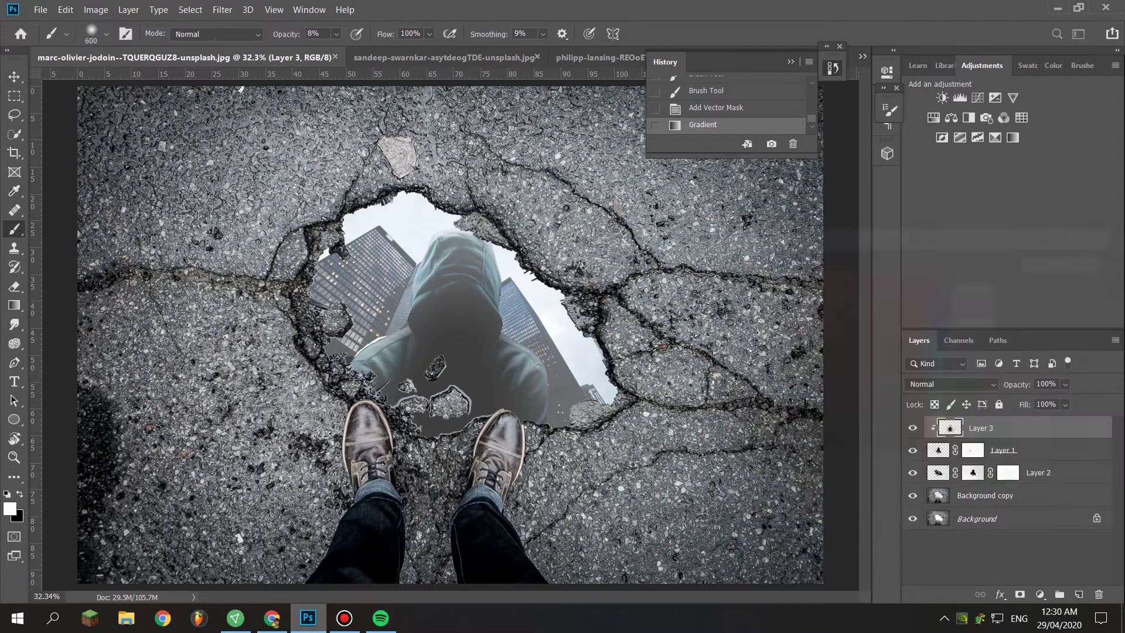
key("ctrl+z")
key("ctrl+z")
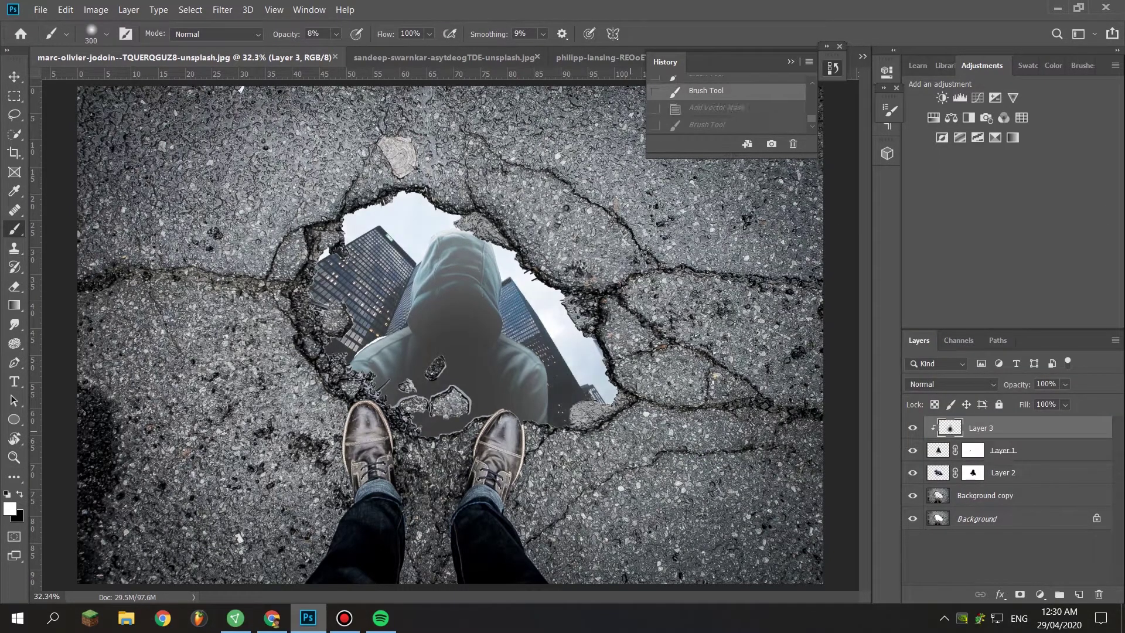
Try a new layer with a soft stroke, then step back through history and redo the mask step.
key("ctrl+shift+alt+n")
left_click_drag(328, 246, 404, 340)
key("ctrl+alt+z")
key("ctrl+alt+z")
key("ctrl+alt+z")
key("ctrl+alt+z")
key("ctrl+shift+z")
Add empty Layer 4 above Layer 3, clip then release its clipping mask, and paint a hoodie stroke.
key("ctrl+shift+alt+n")
right_click(937, 428)
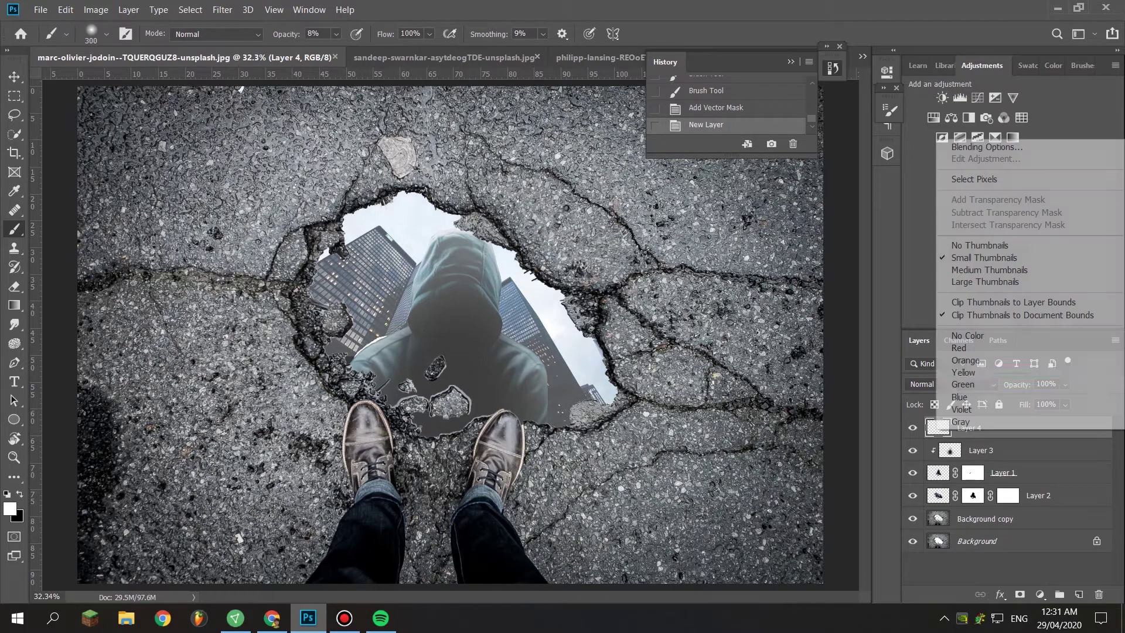
key("Escape")
right_click(986, 428)
left_click(880, 268)
right_click(986, 428)
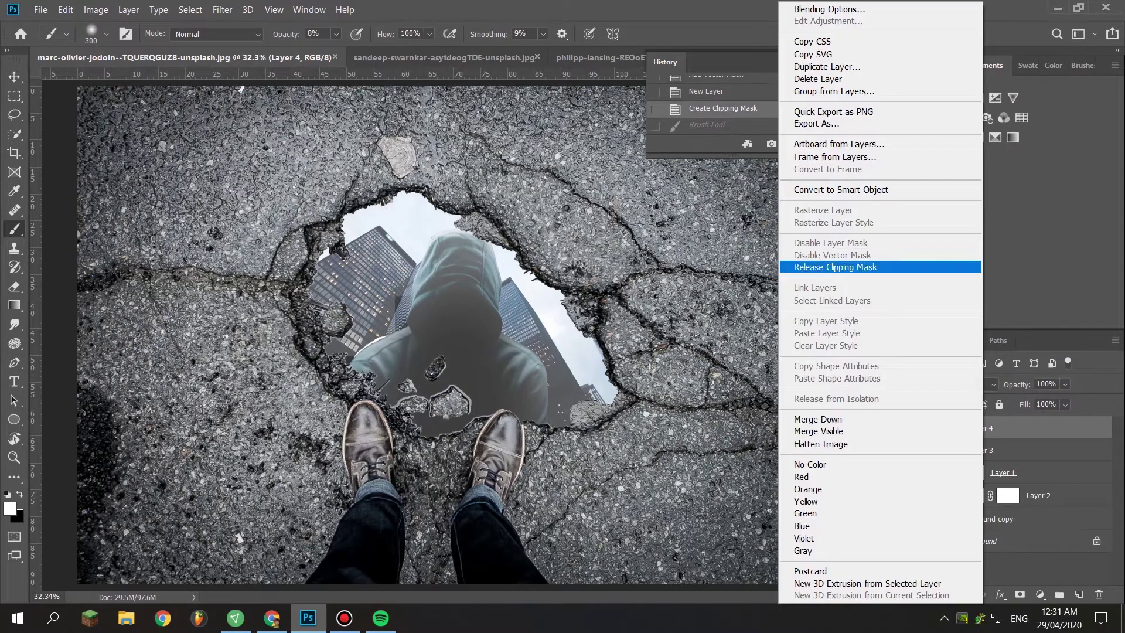
left_click(880, 268)
left_click_drag(410, 264, 498, 381)
Delete Layer 2's vector mask and redraw the fading gradient on its layer mask.
right_click(1008, 496)
left_click(1027, 515)
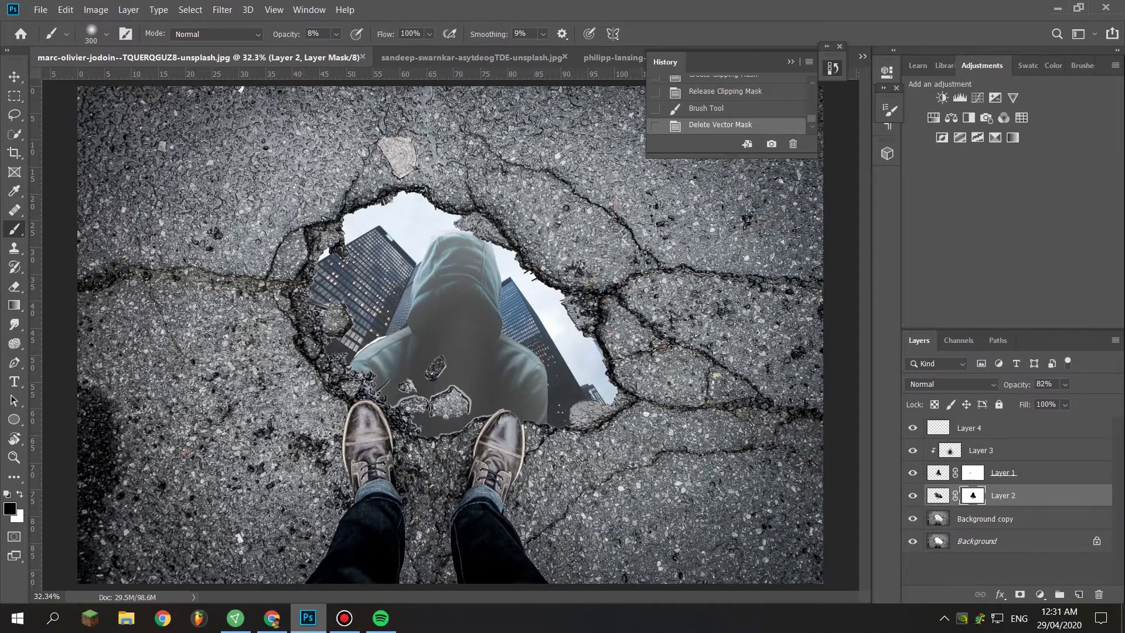
key("g")
left_click_drag(364, 264, 410, 363)
key("ctrl+z")
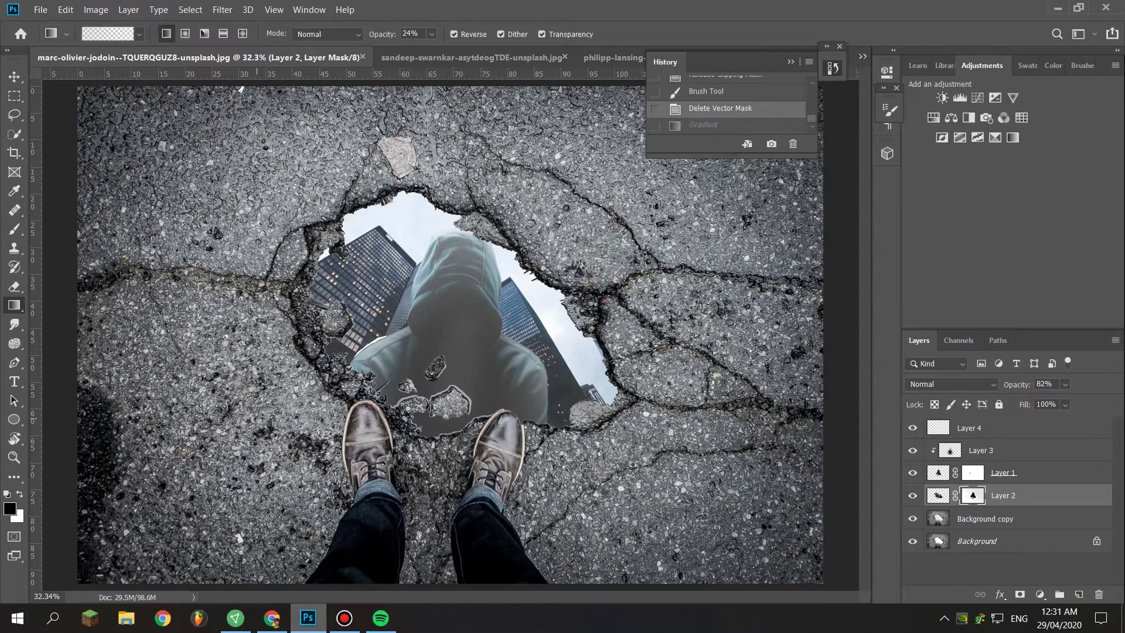
left_click_drag(521, 155, 123, 554)
key("x")
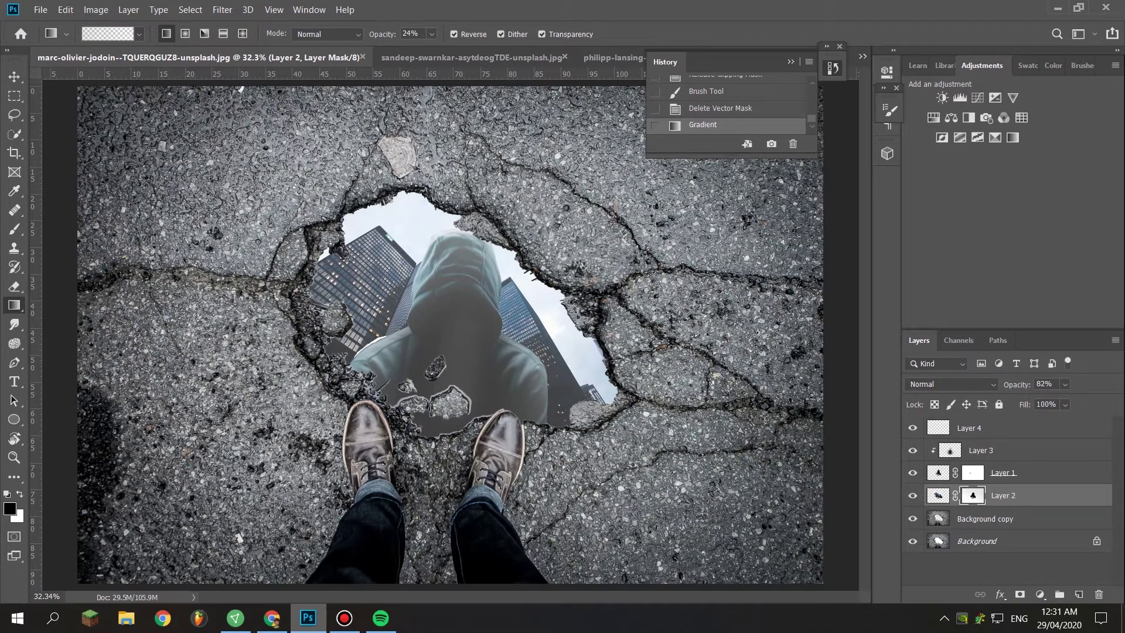
Brush soft shading over the hoodie on Layer 3.
key("alt+bracketright")
key("alt+bracketright")
key("w")
key("b")
left_click_drag(445, 334, 445, 396)
Refine the hoodie shading strokes on Layer 3 with undo/redo, enlarging the brush to 300.
key("ctrl+z")
key("ctrl+z")
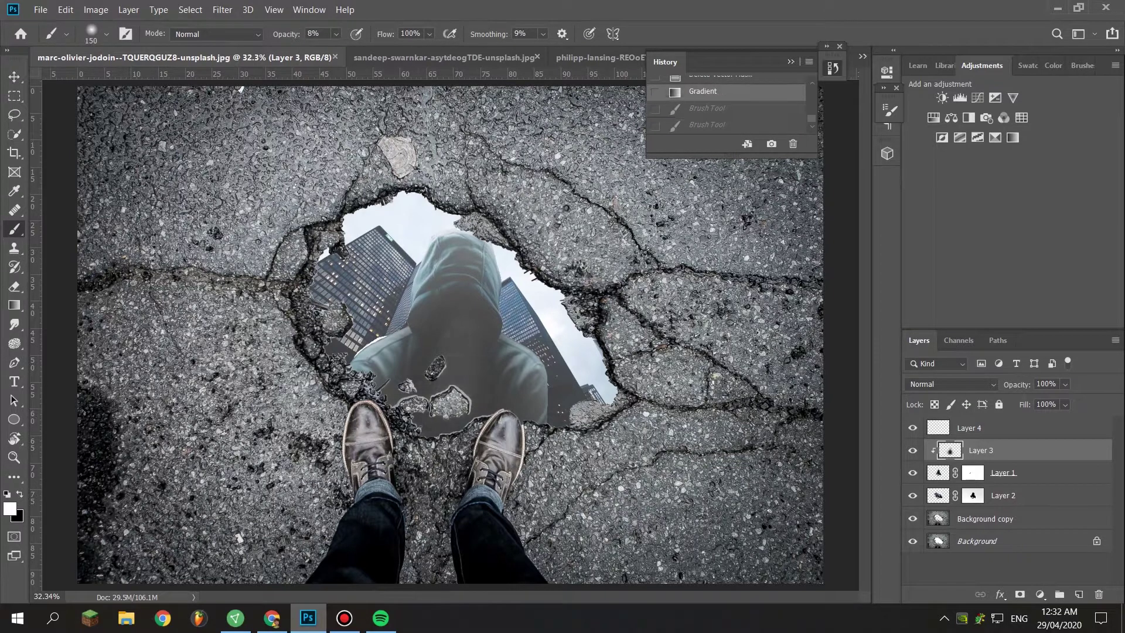
key("ctrl+shift+z")
key("ctrl+shift+z")
key("bracketright")
key("bracketright")
key("ctrl+z")
key("ctrl+z")
key("ctrl+z")
key("ctrl+z")
key("ctrl+shift+z")
key("ctrl+shift+z")
key("ctrl+shift+z")
key("z")
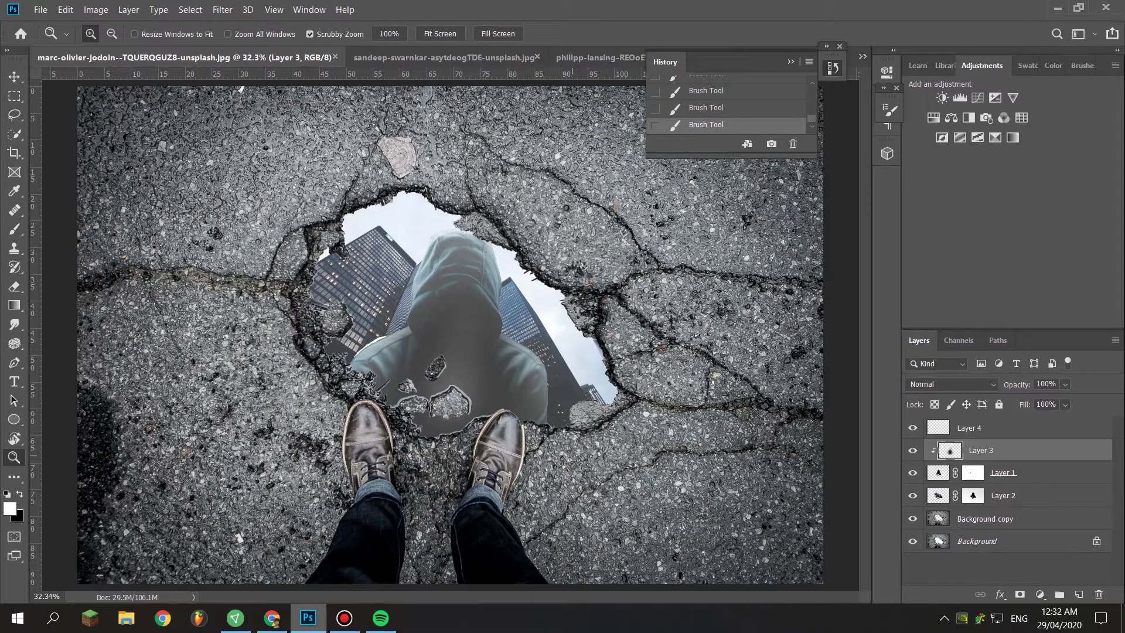